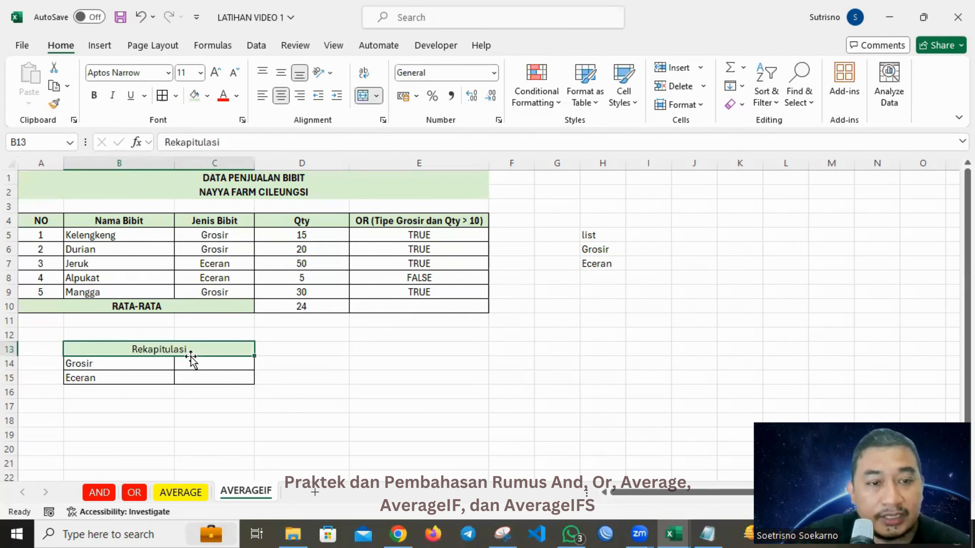
Bold the Rekapitulasi heading and calculate the Grosir average in C14 with =AVERAGEIF(C5:C9;"Grosir";D5:D9)
click(92, 95)
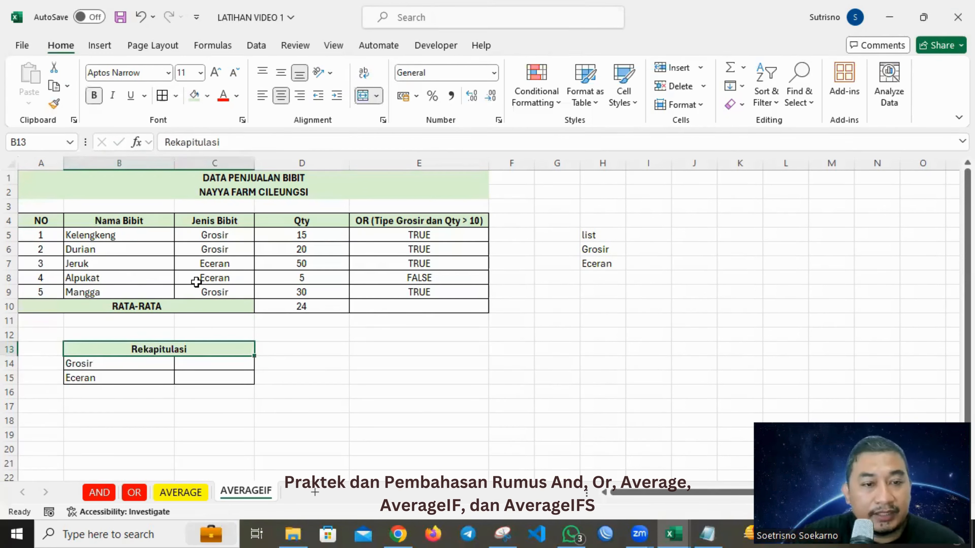
click(212, 361)
text(=)
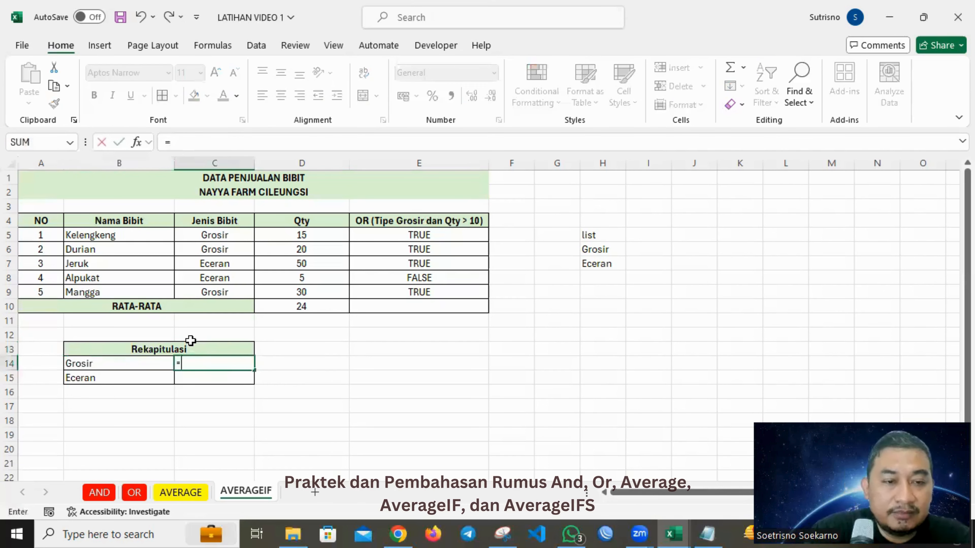
text(avera)
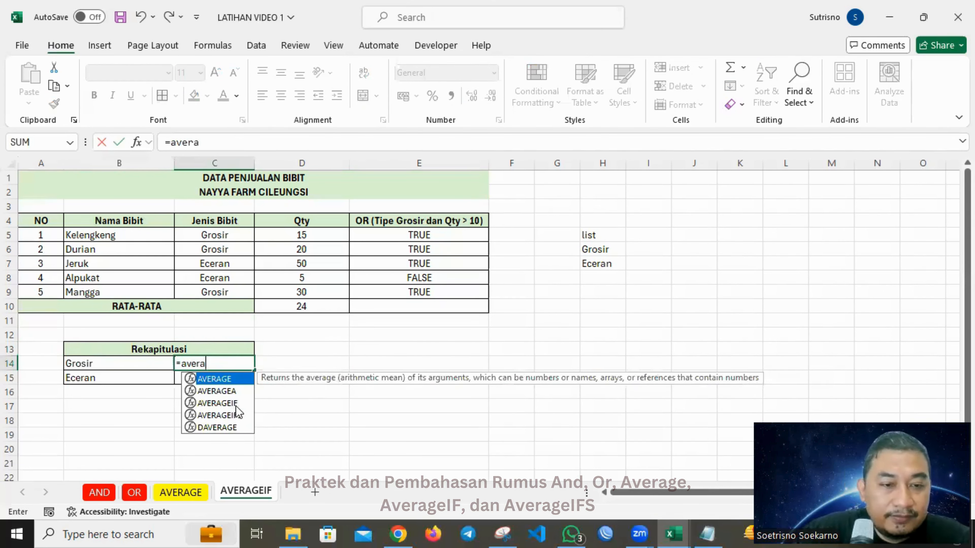
double_click(236, 406)
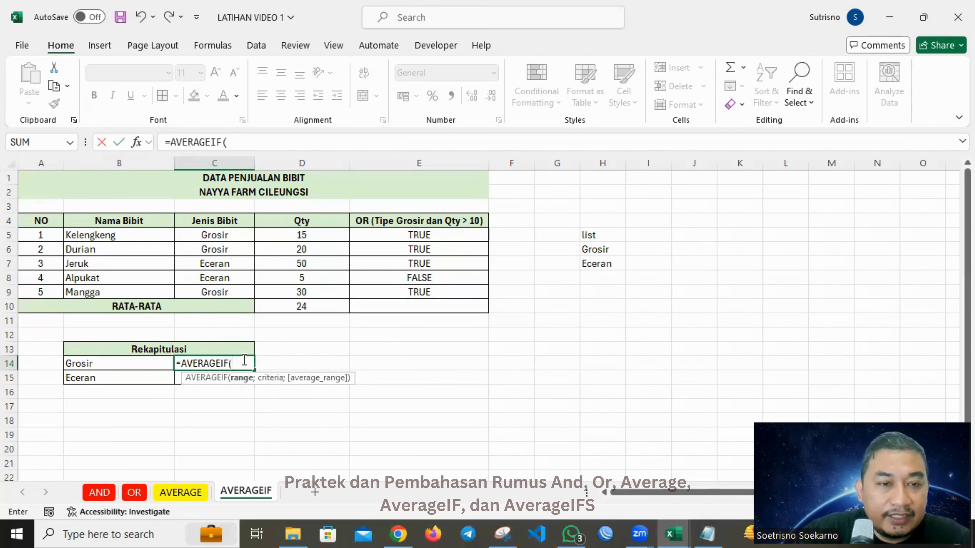
drag(228, 234, 230, 291)
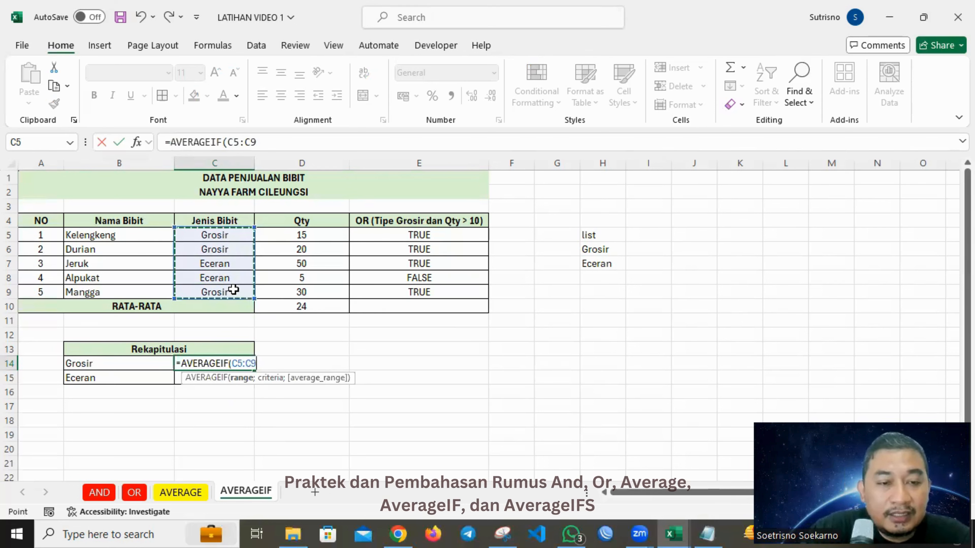
text(;)
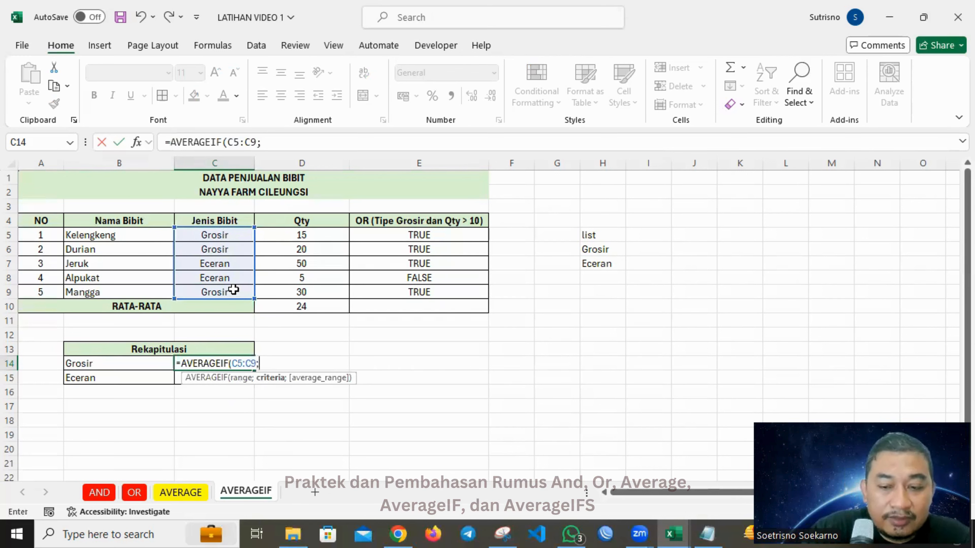
text("Gr)
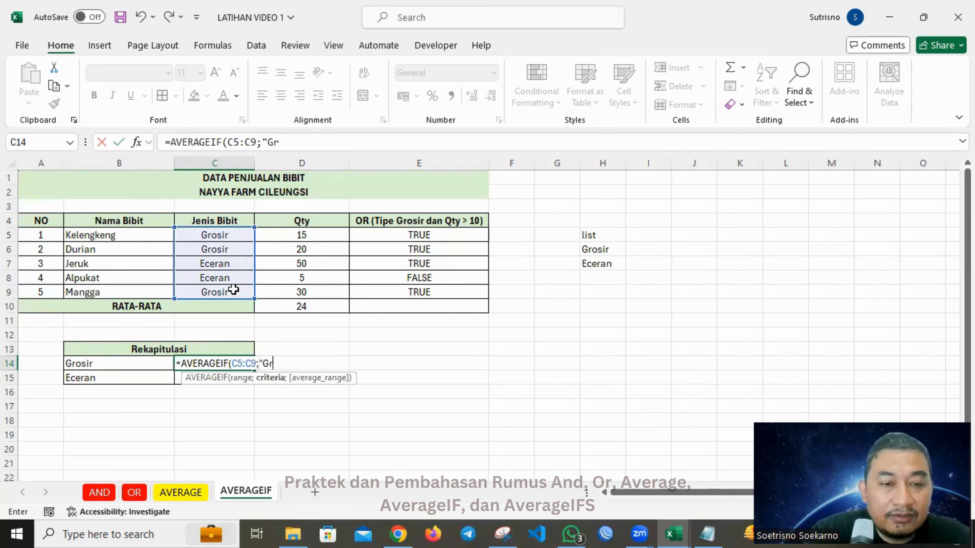
text(osi)
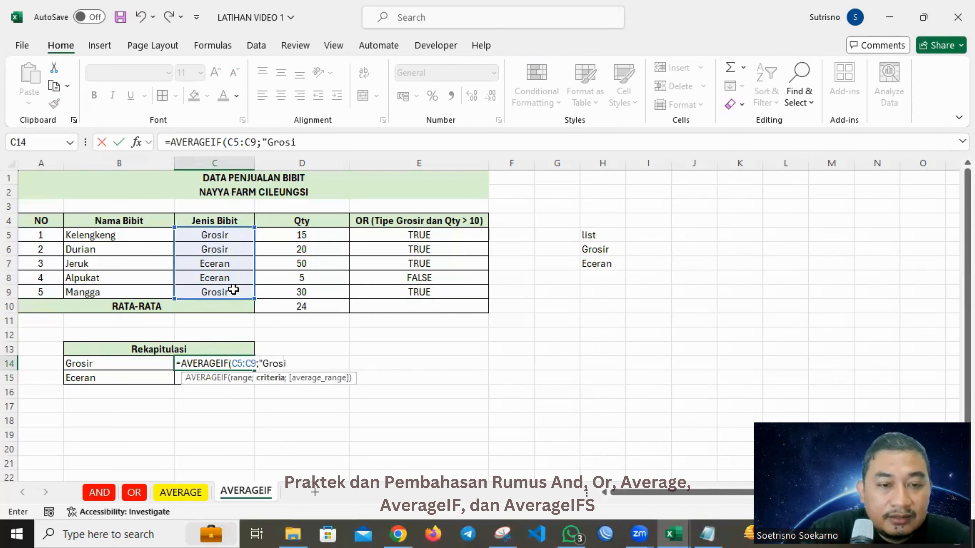
text(r";)
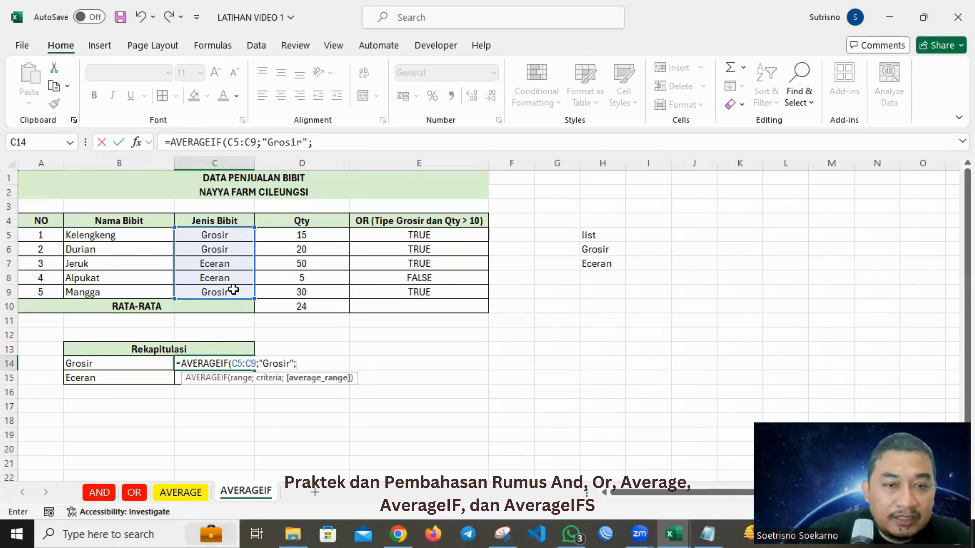
drag(305, 236, 291, 288)
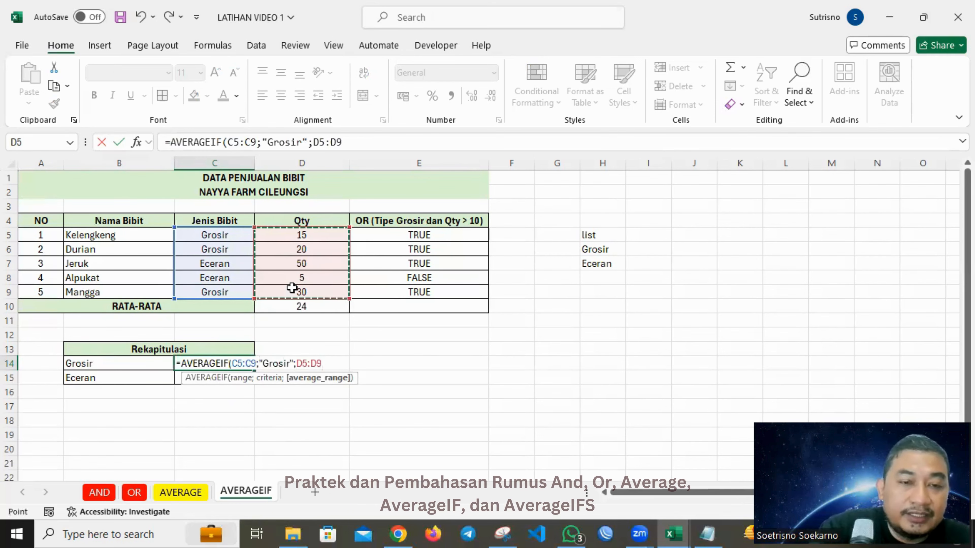
key(Return)
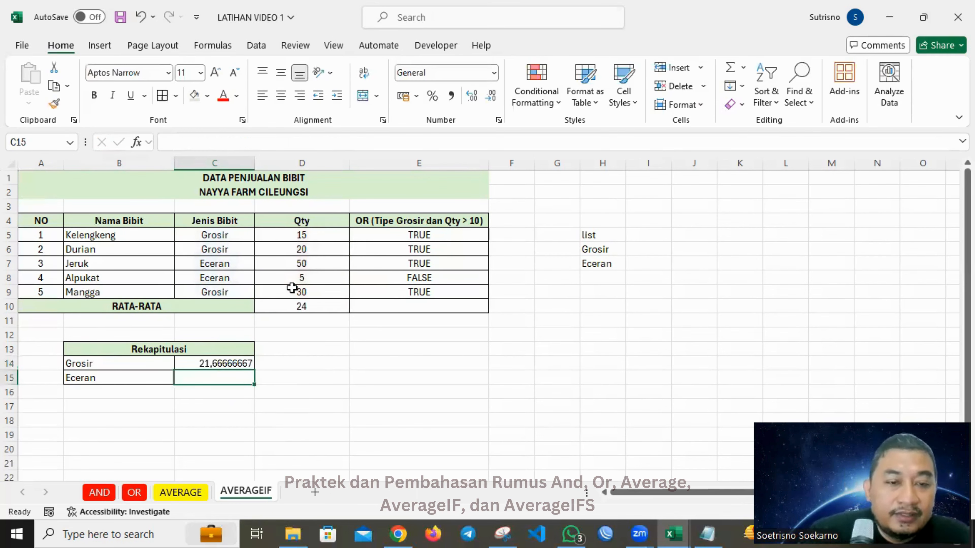
Format the Grosir average in C14 to show one decimal place
click(247, 363)
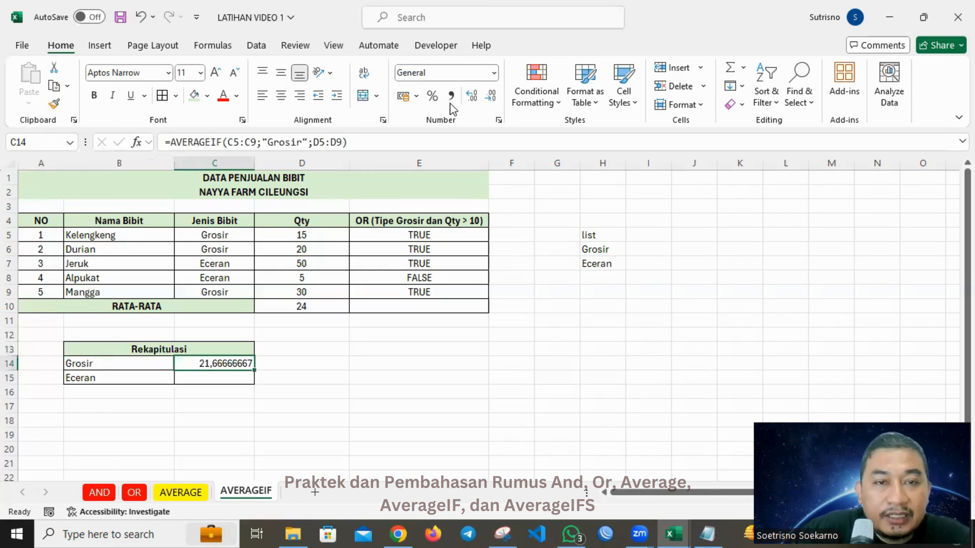
click(465, 103)
click(465, 103)
click(466, 103)
click(467, 102)
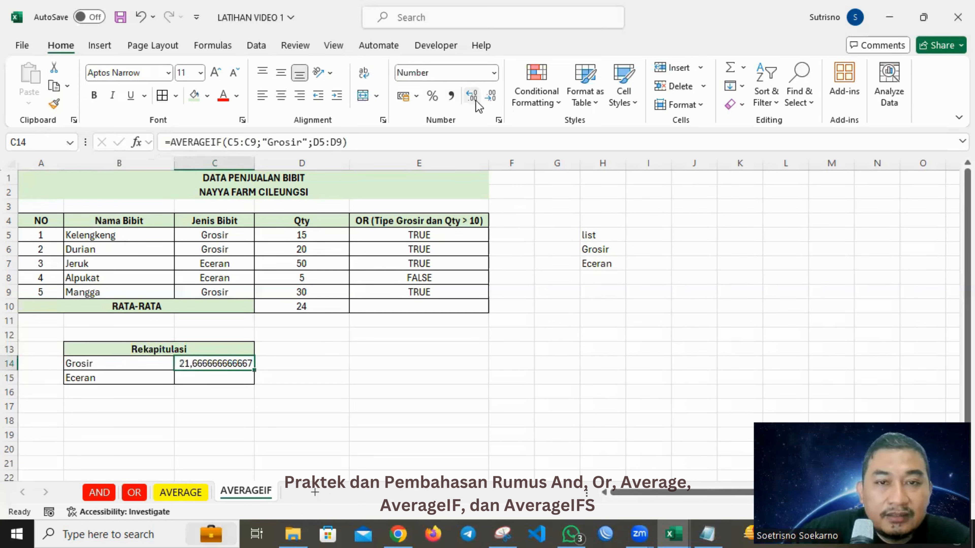
click(487, 98)
click(488, 98)
click(487, 98)
click(488, 98)
click(488, 98)
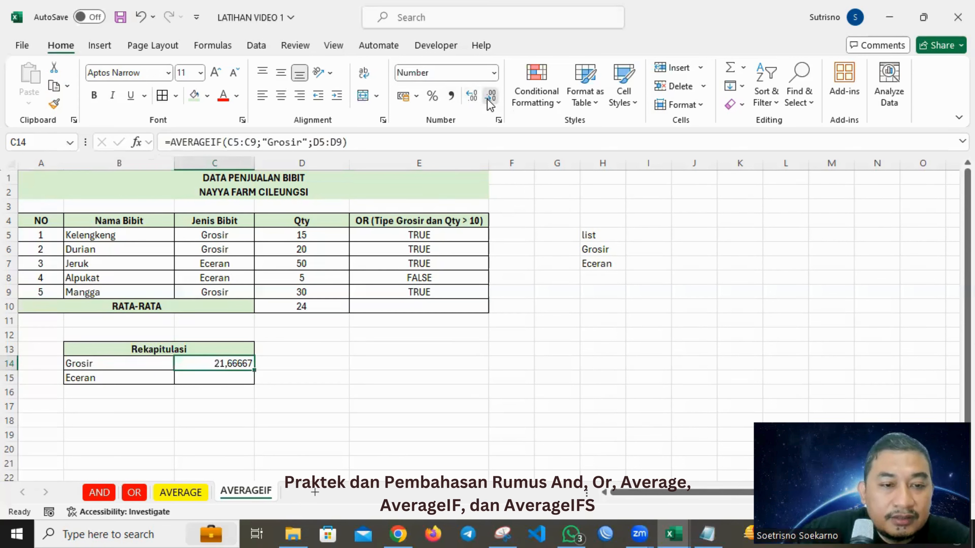
click(490, 100)
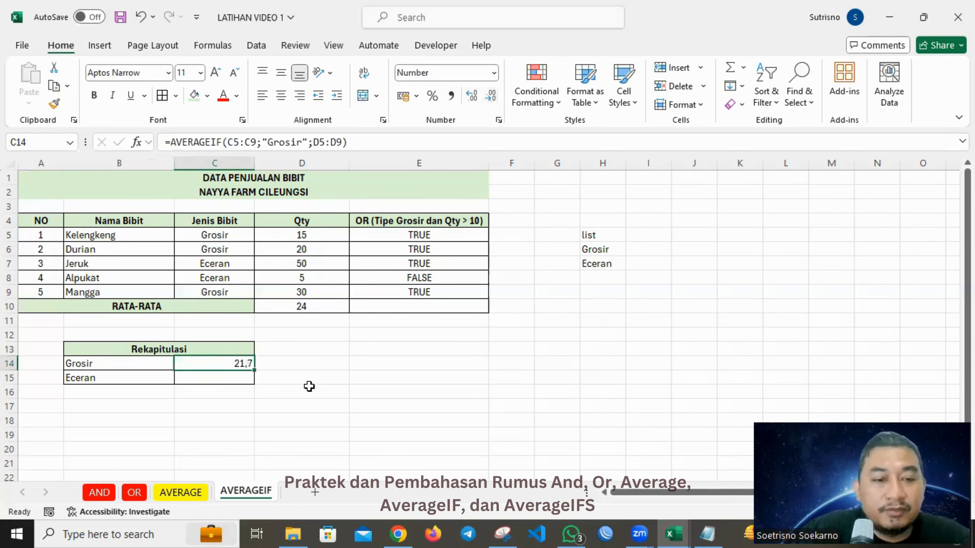
click(272, 390)
click(210, 369)
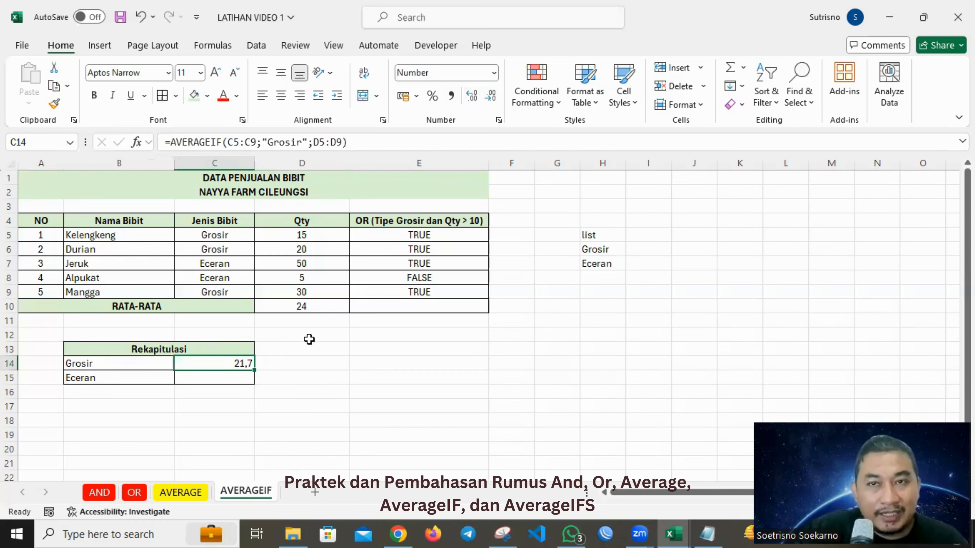
Check the Grosir average by selecting only the Grosir quantities in D5, D6 and D9 together
click(388, 382)
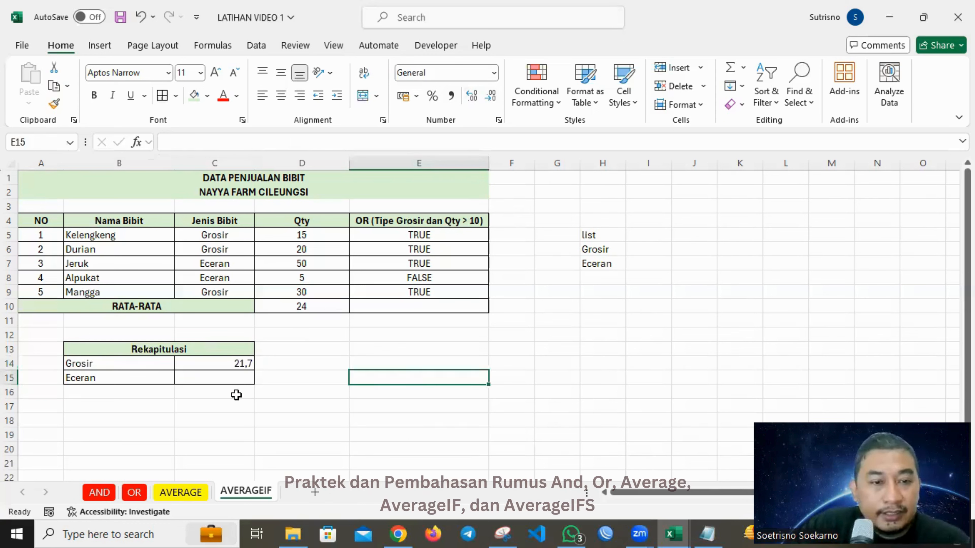
click(227, 377)
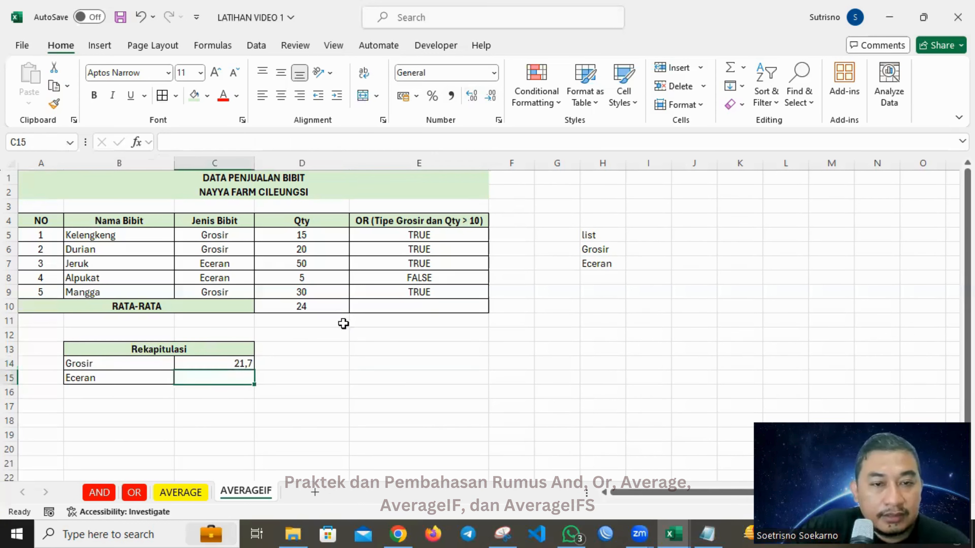
click(255, 235)
click(307, 235)
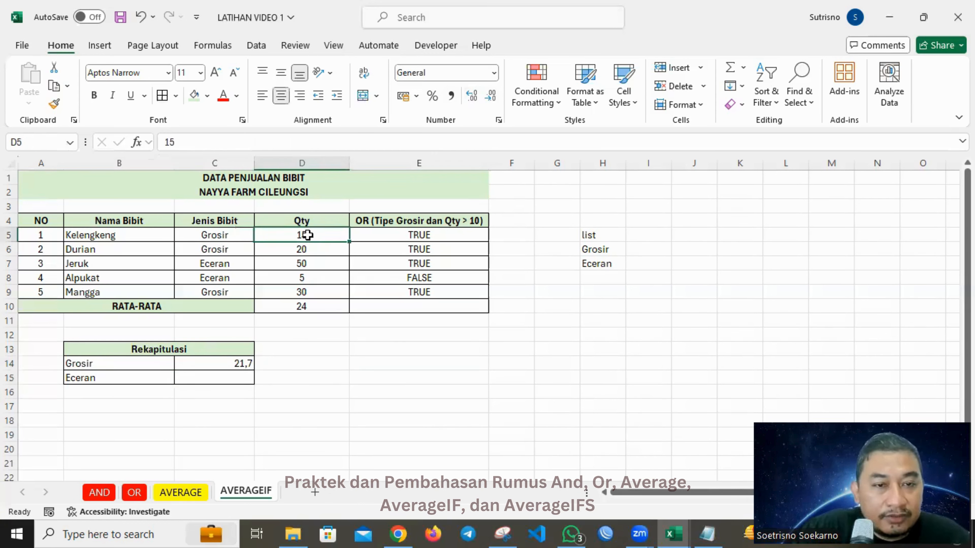
shift+click(311, 251)
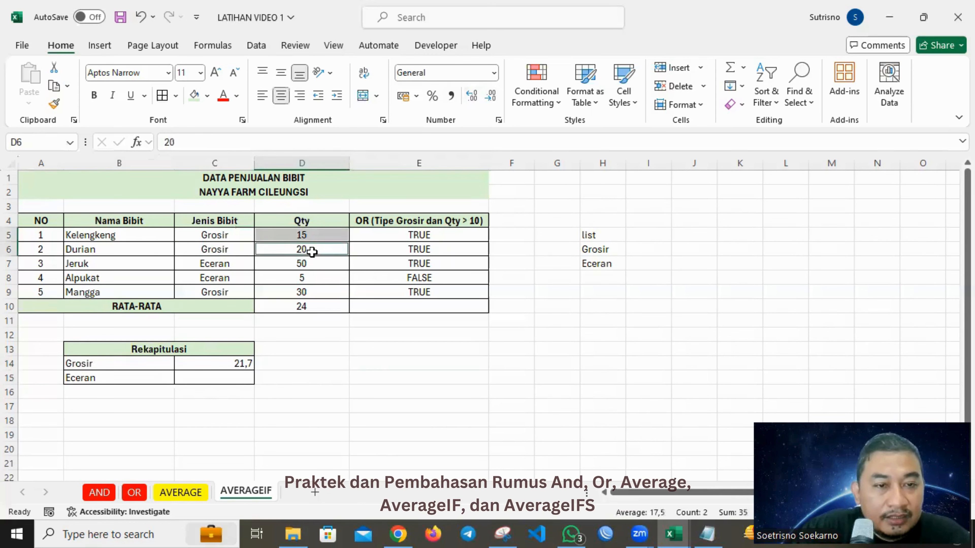
ctrl+click(303, 292)
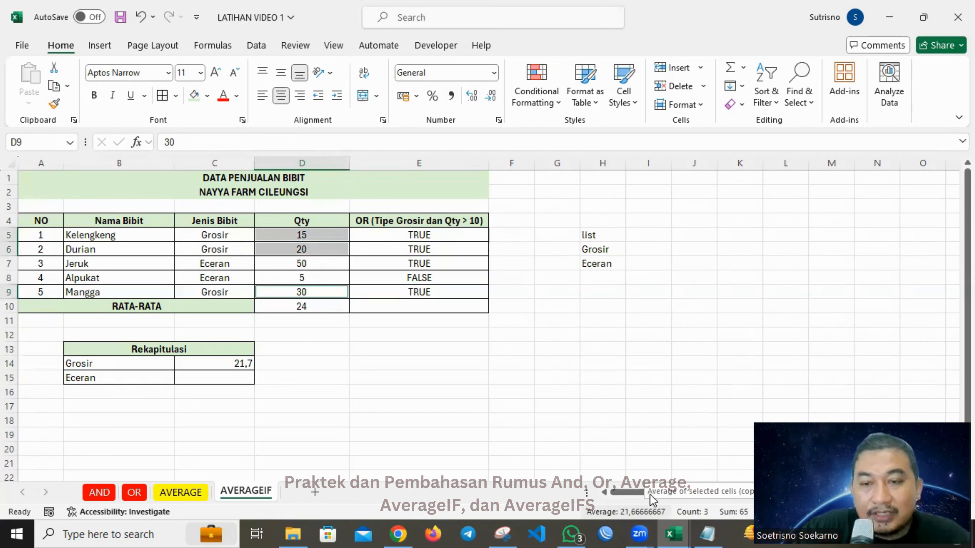
click(355, 361)
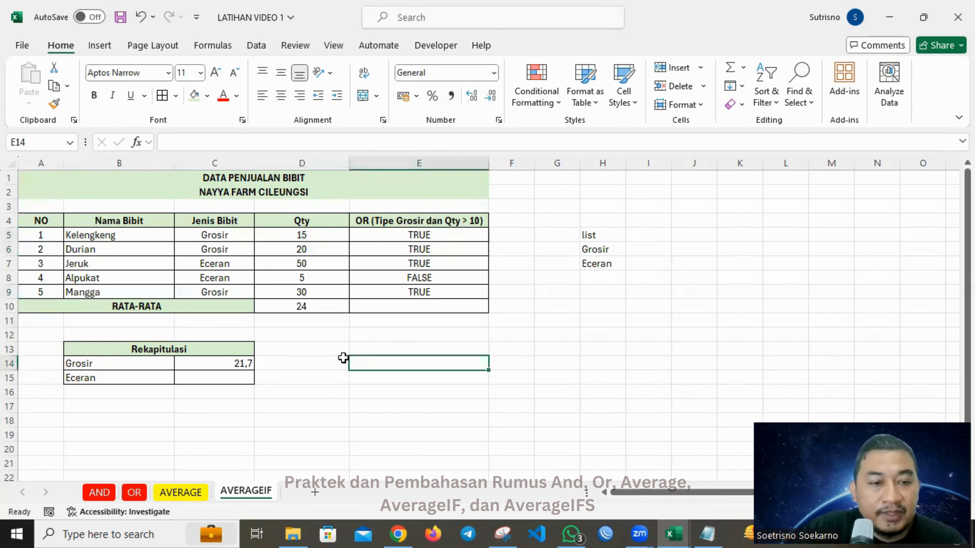
Reuse the C14 formula in C15 with the criterion changed to Eceran, giving =AVERAGEIF(C5:C9;"Eceran";D5:D9)
click(237, 367)
click(230, 142)
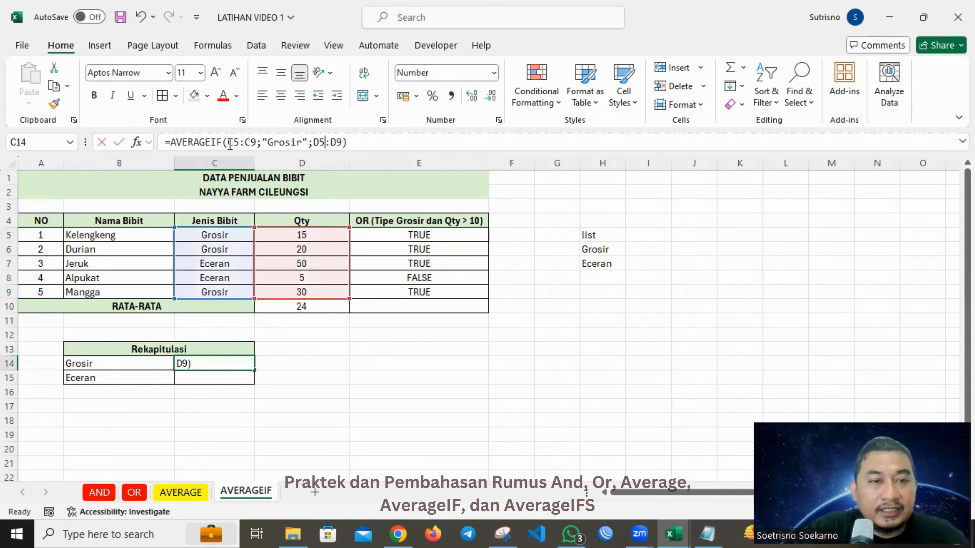
key(Return)
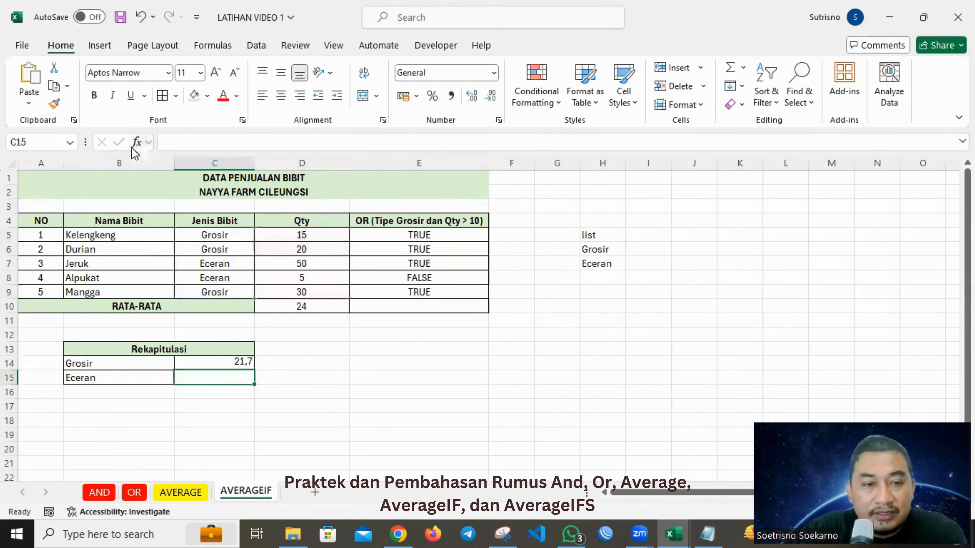
click(227, 149)
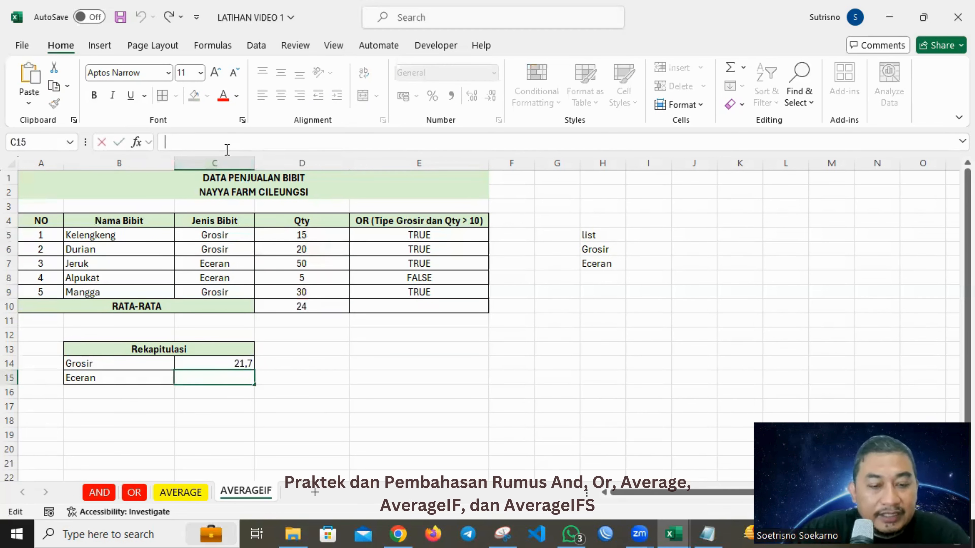
text(=AVERAGEIF(C5:C9;"Grosir";D5:D9))
double_click(287, 143)
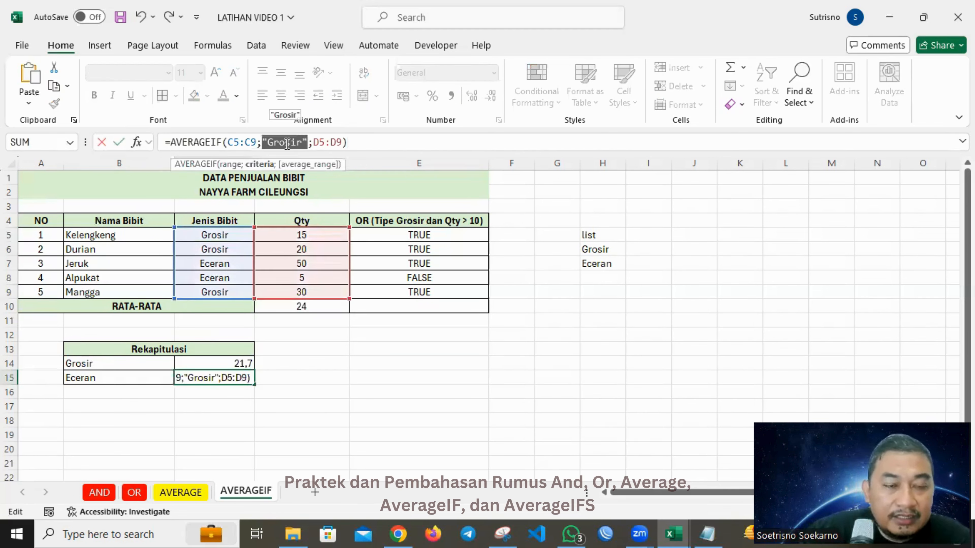
key(BackSpace)
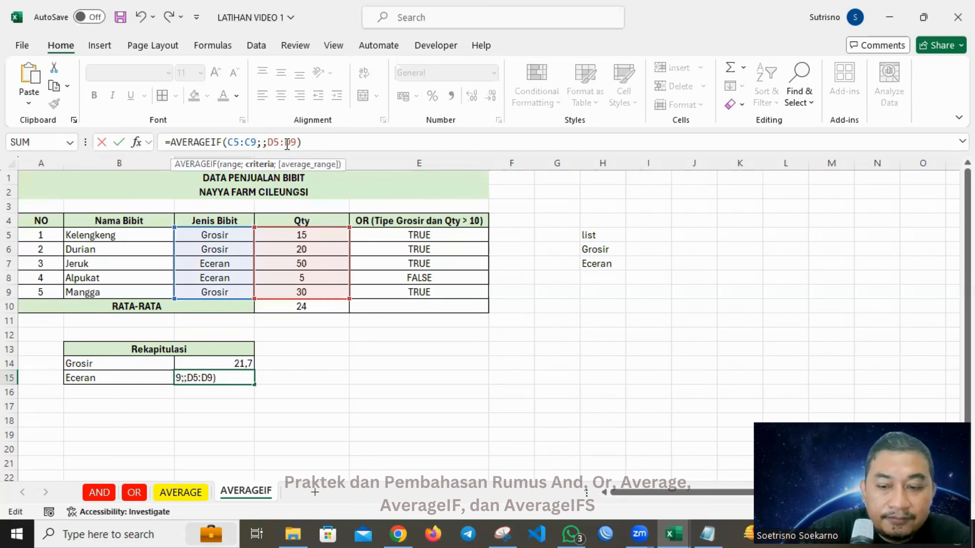
text("Ecera)
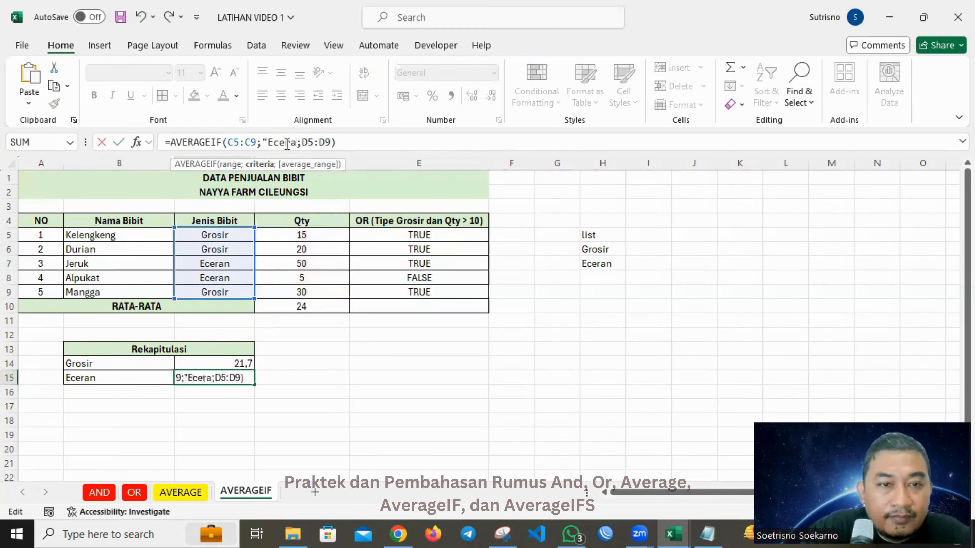
text(n")
key(Return)
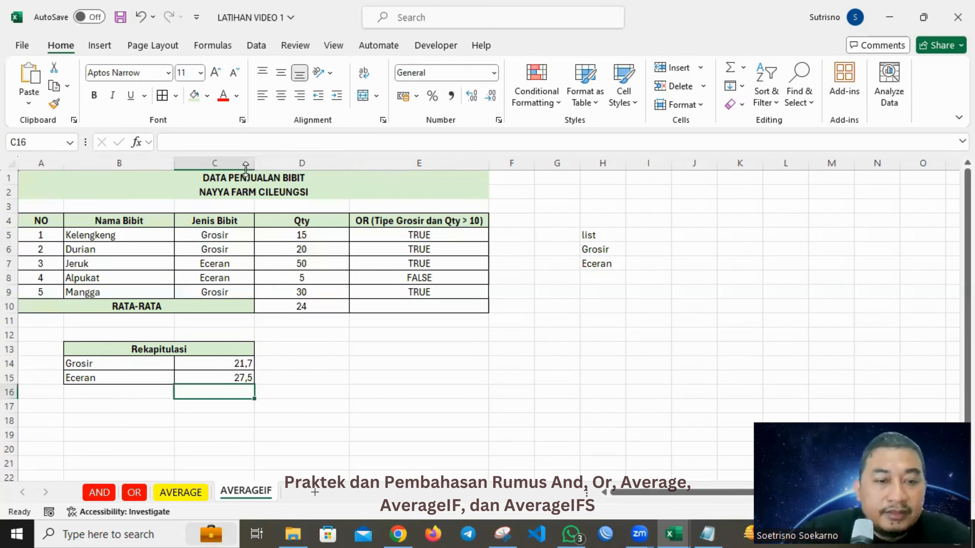
Review the AVERAGEIF formulas in C15 and C14 and the Jenis Bibit criteria range C5:C9
click(226, 380)
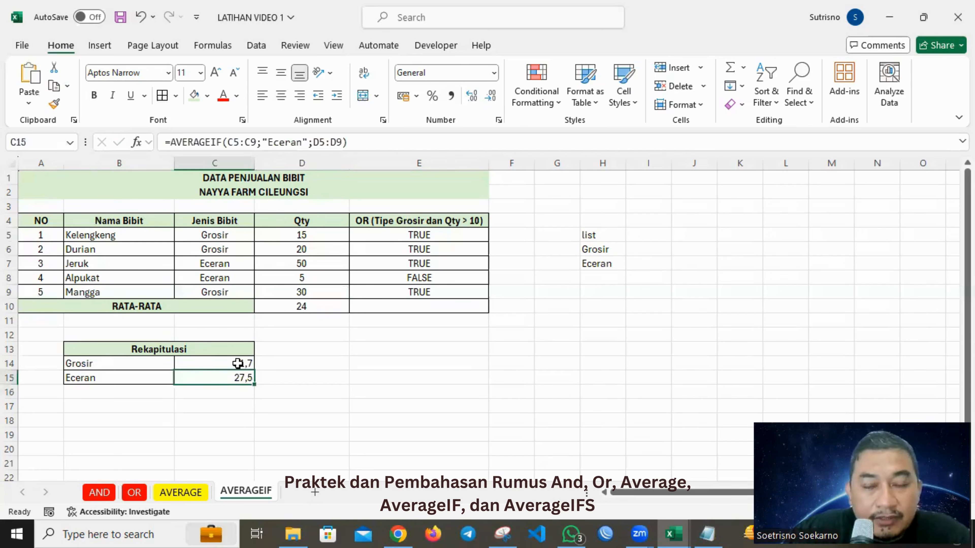
click(221, 360)
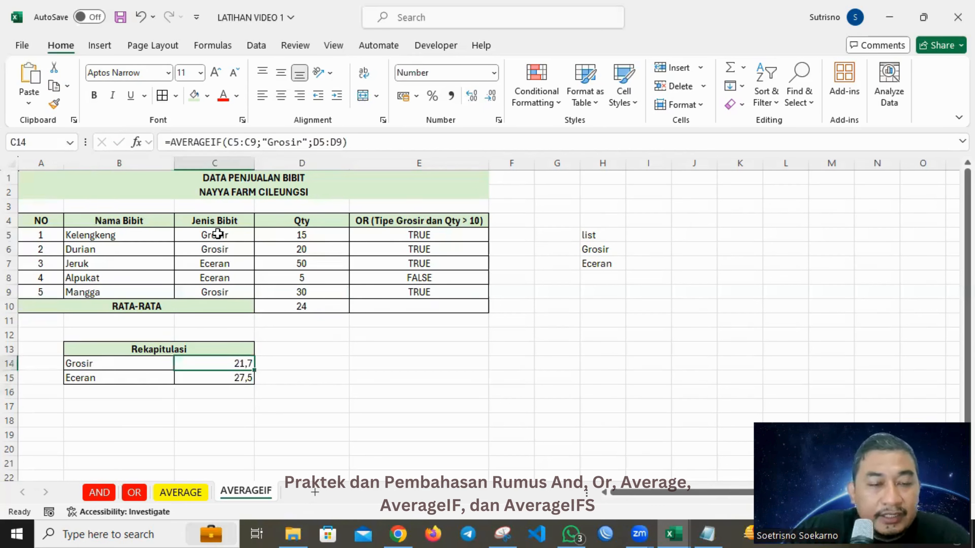
drag(218, 234, 203, 296)
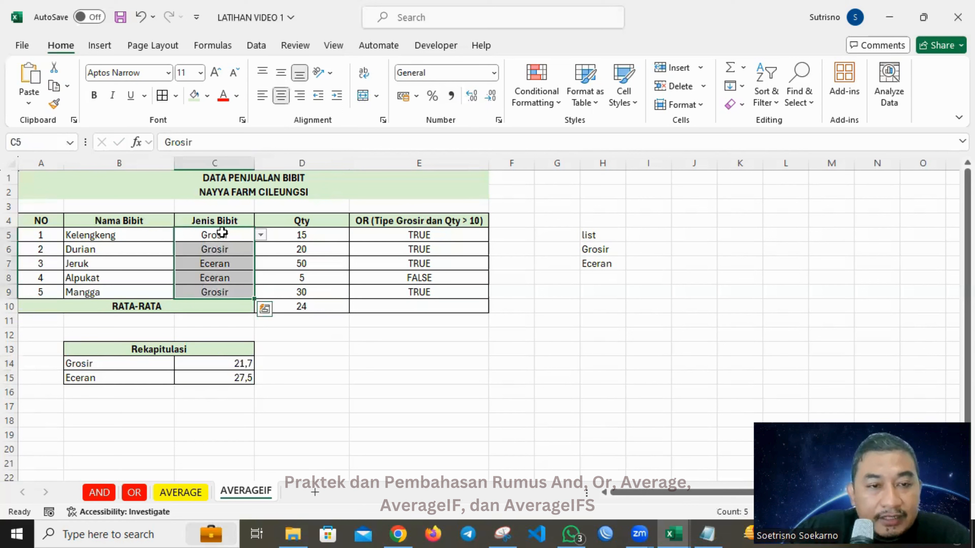
drag(222, 232, 213, 292)
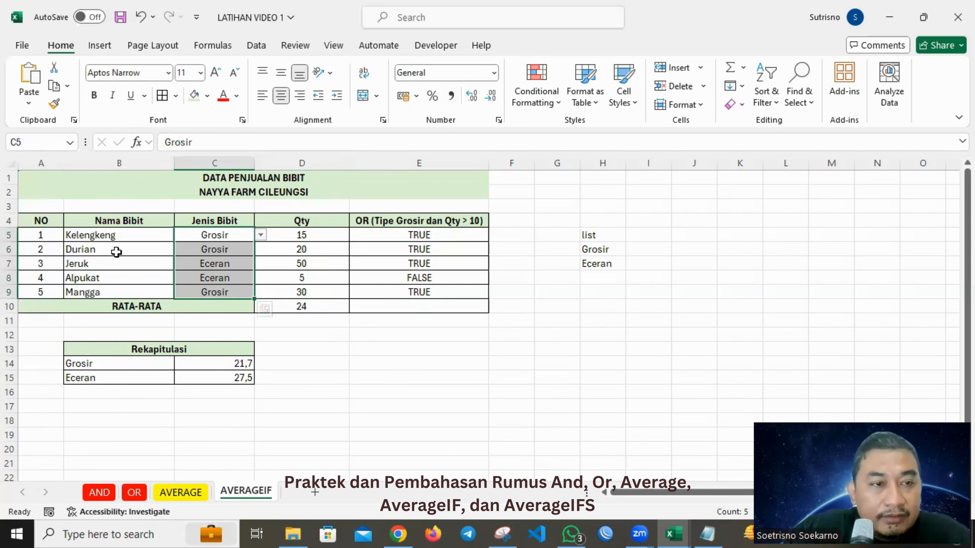
Copy the entire AVERAGEIF sheet into a new blank worksheet, starting at cell A1
click(10, 163)
right_click(11, 163)
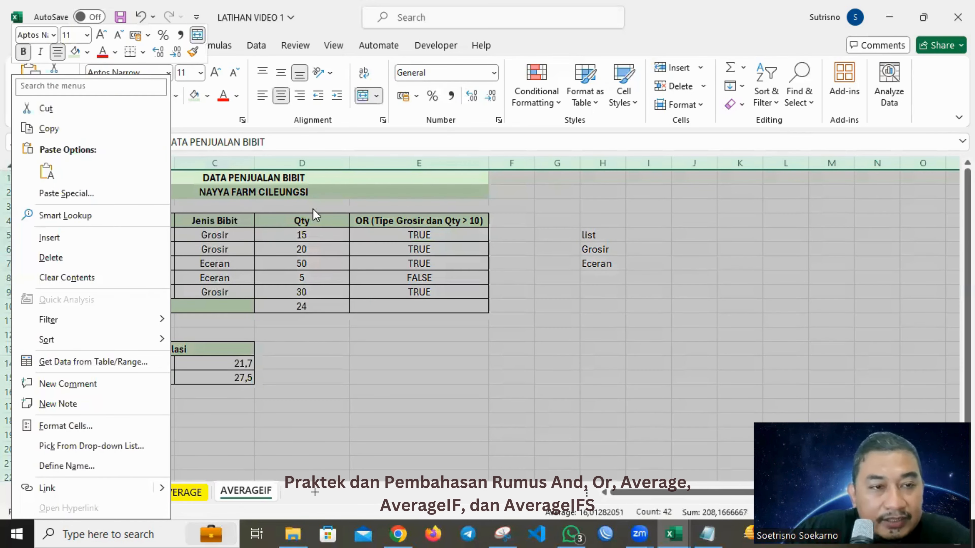
key(Escape)
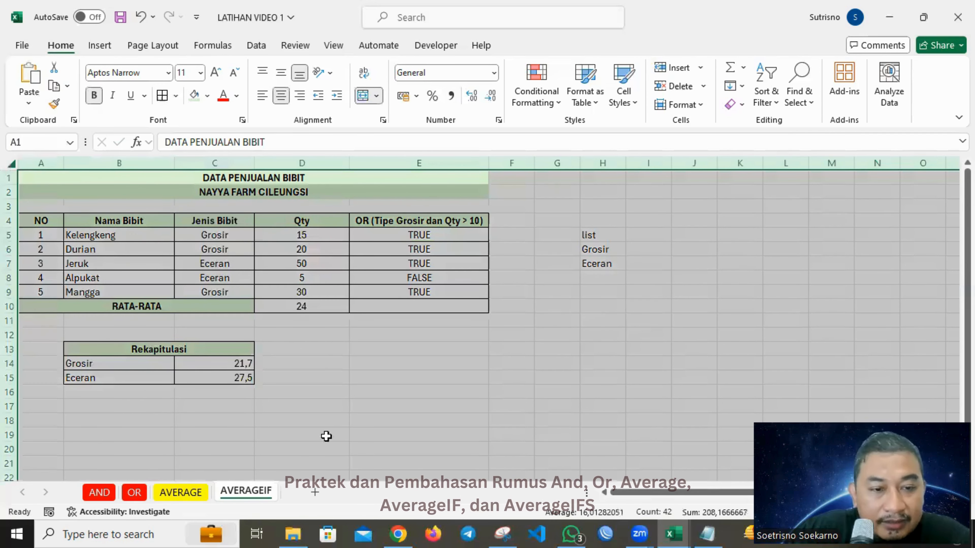
click(314, 492)
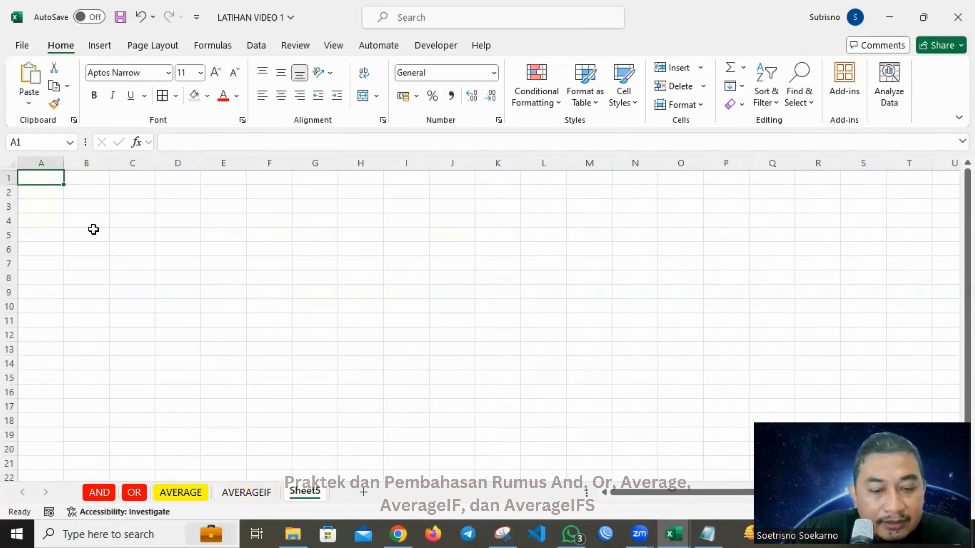
key(ctrl+v)
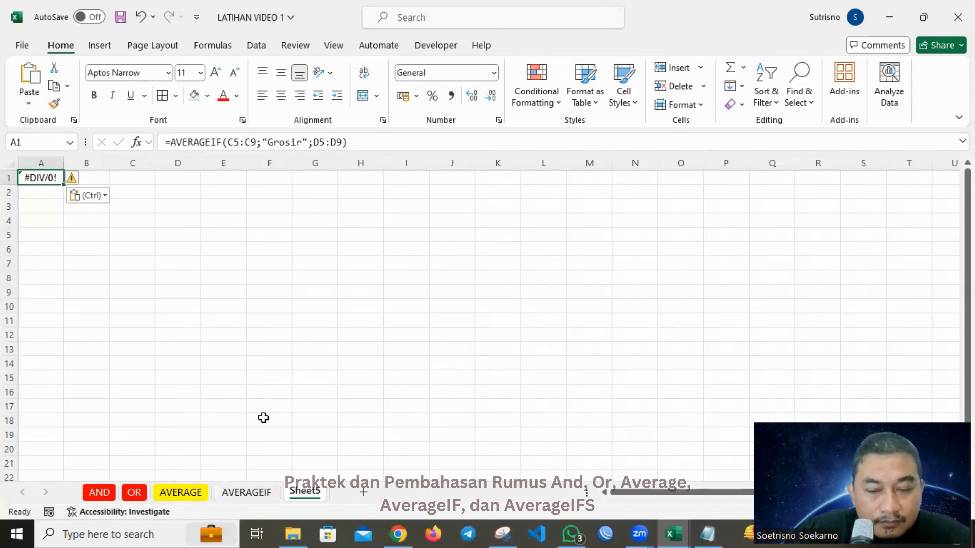
key(Delete)
click(246, 492)
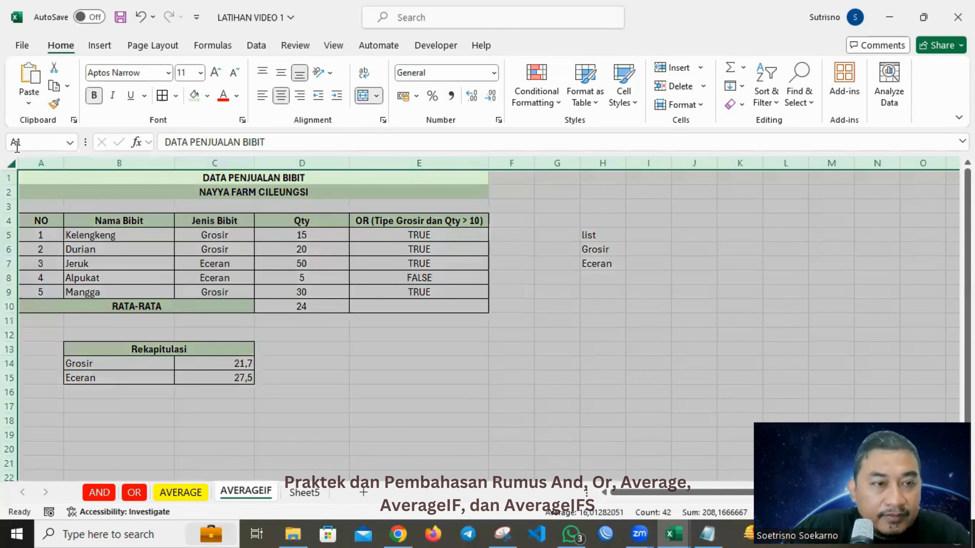
key(ctrl+c)
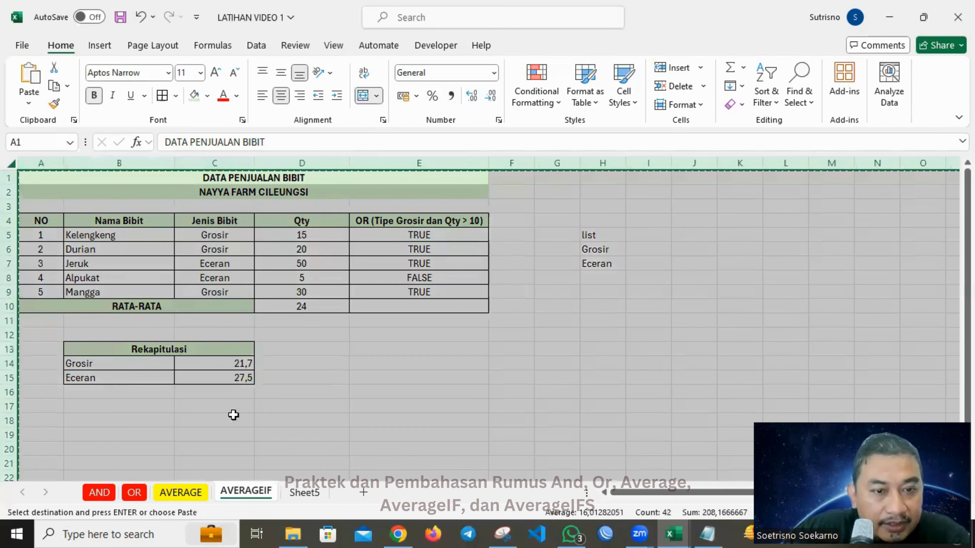
click(303, 495)
key(ctrl+v)
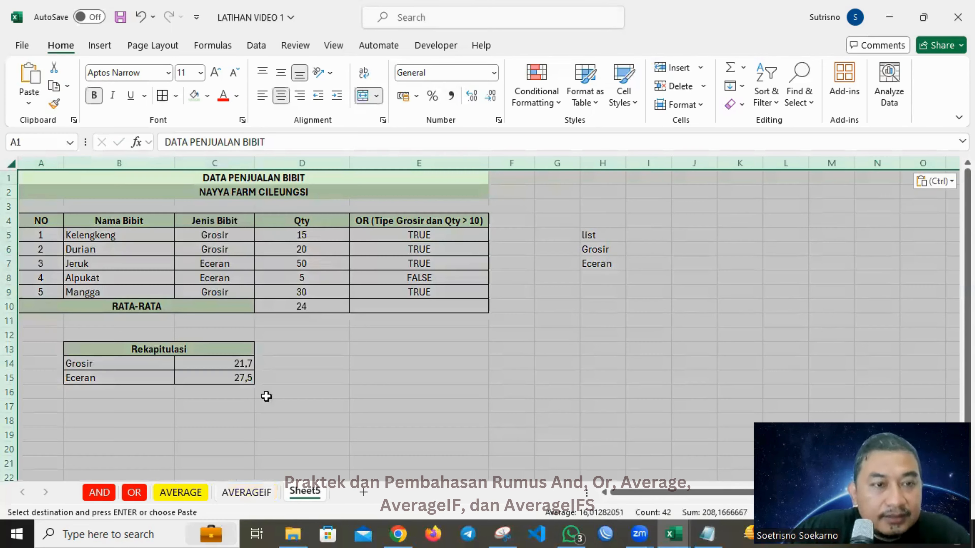
click(362, 414)
Rename the new worksheet as AVERAGEIFS
double_click(307, 491)
text(A)
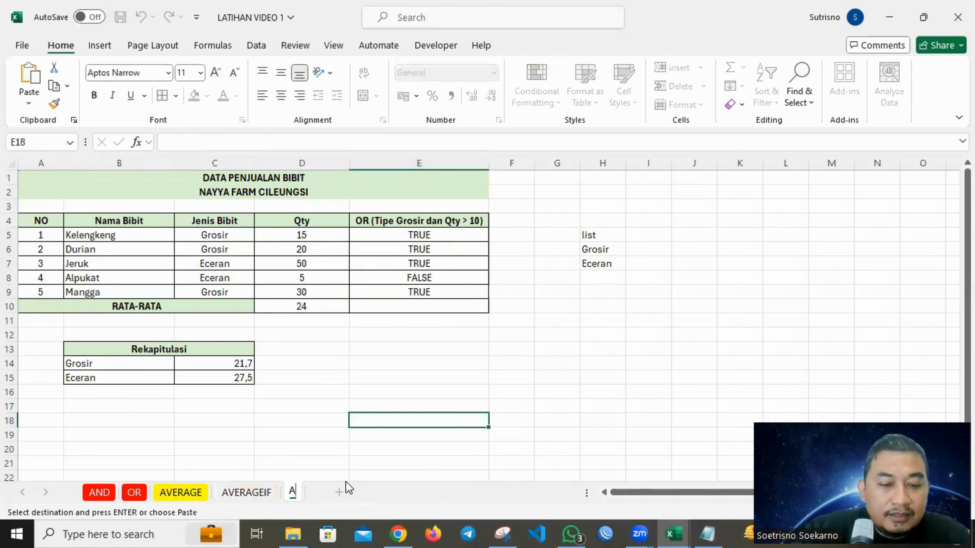
text(VERAGE)
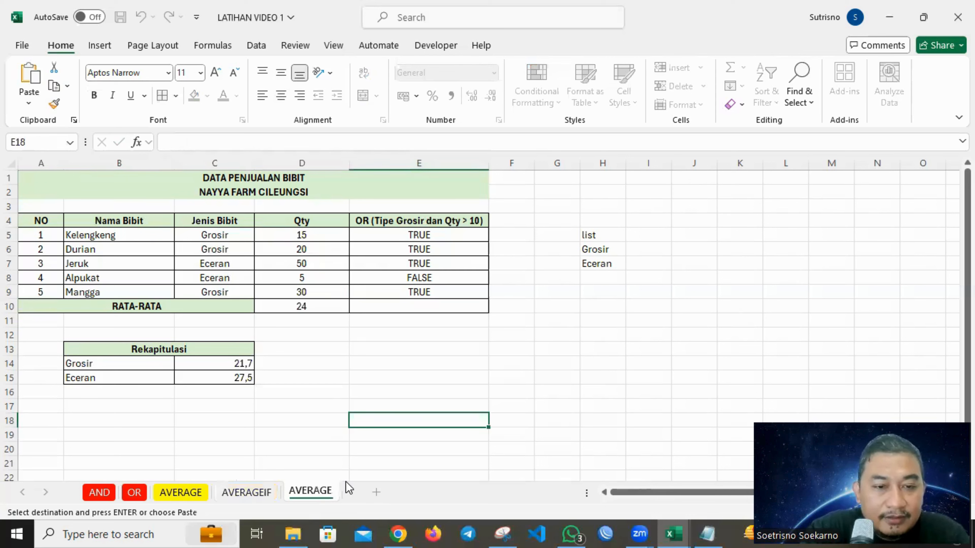
text(I)
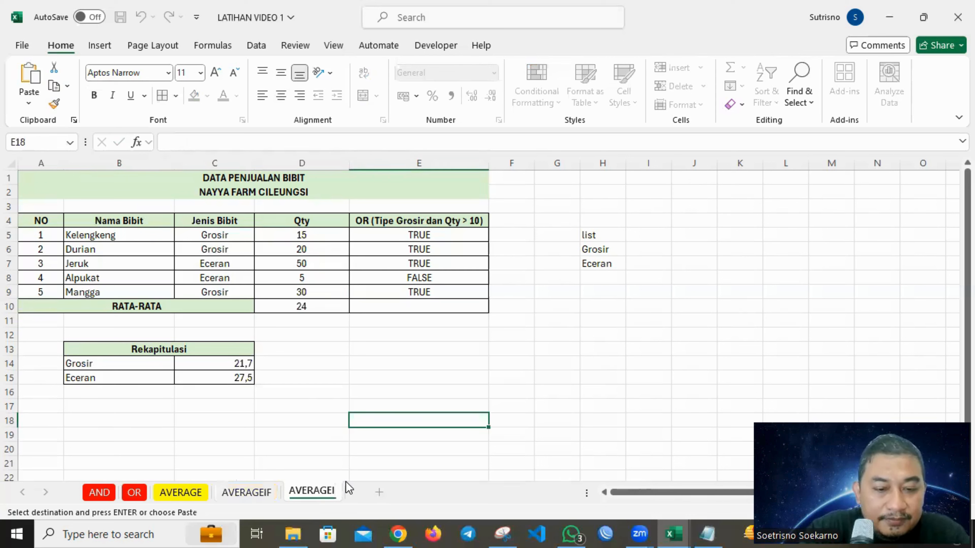
text(FS)
key(Return)
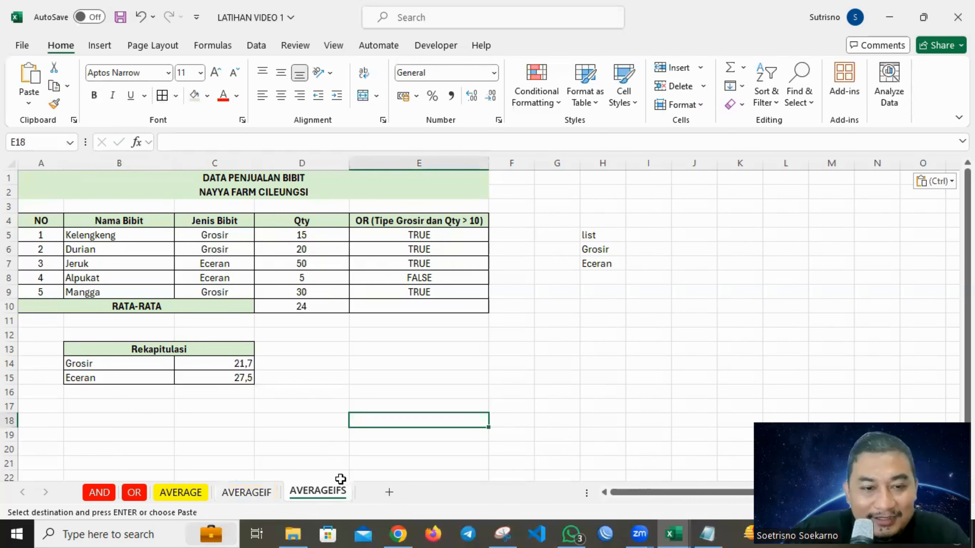
Colour the AVERAGEIF sheet tab red and the AVERAGEIFS sheet tab yellow
right_click(258, 493)
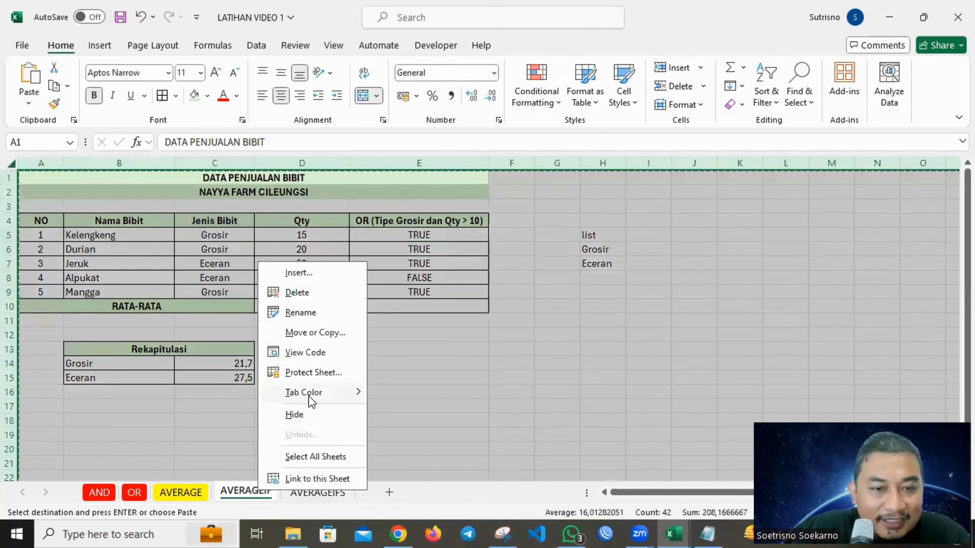
mouse_move(326, 392)
click(386, 460)
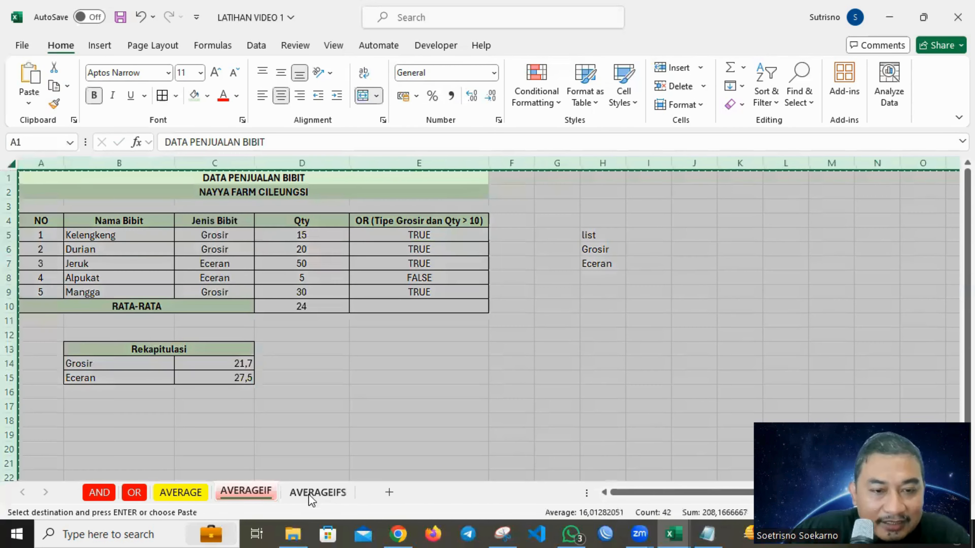
right_click(317, 493)
mouse_move(406, 392)
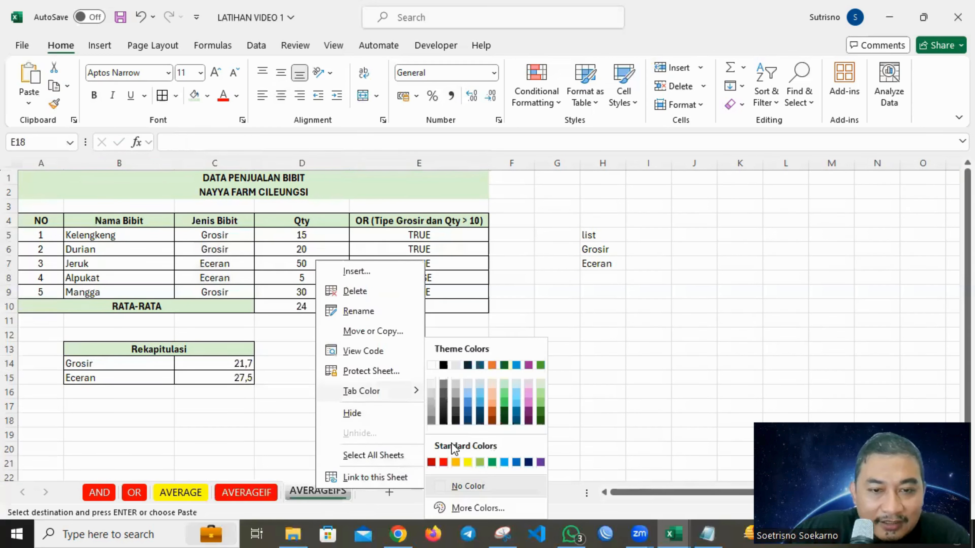
click(469, 466)
click(549, 394)
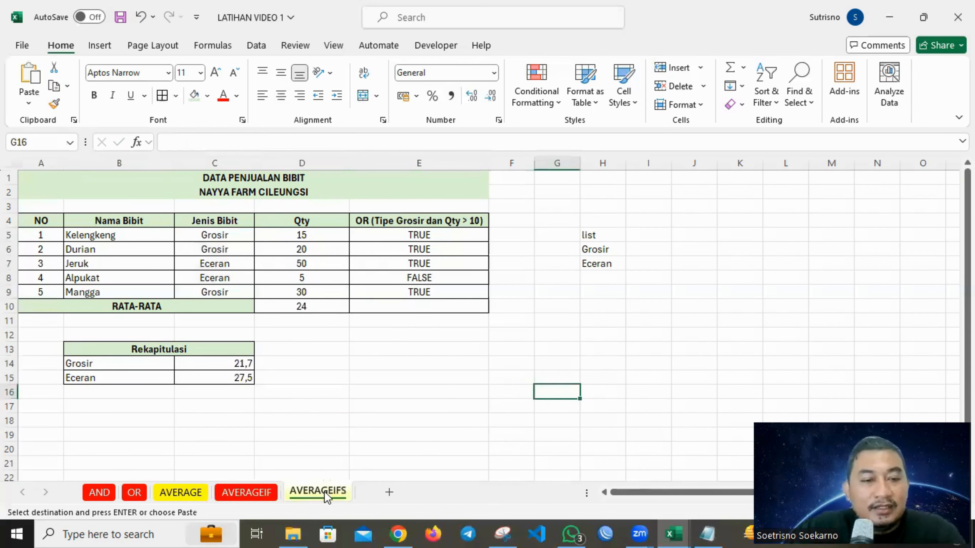
Extend the Rekapitulasi labels to "Grosir , Kelengkeng" in B14 and "Eceran , Kelengkeng" in B15
double_click(128, 364)
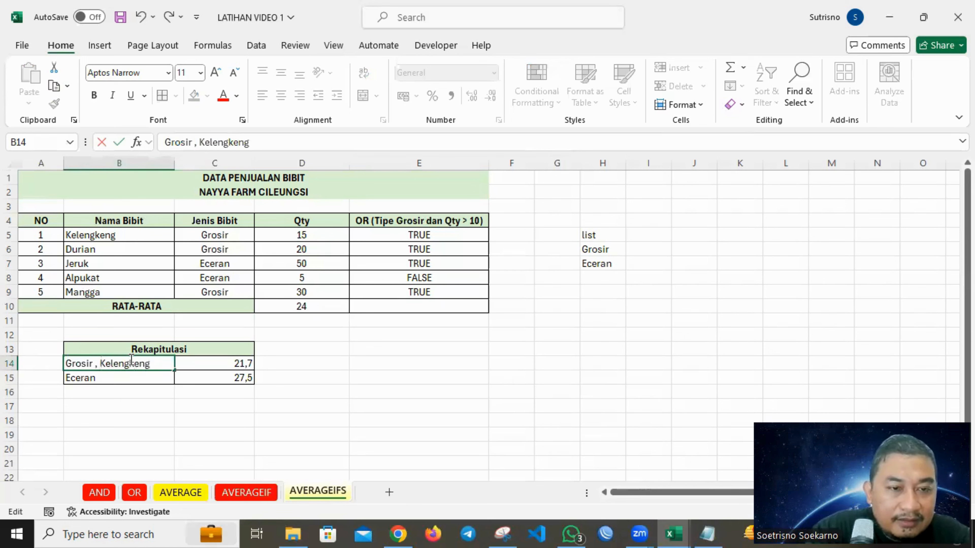
key(Return)
double_click(123, 377)
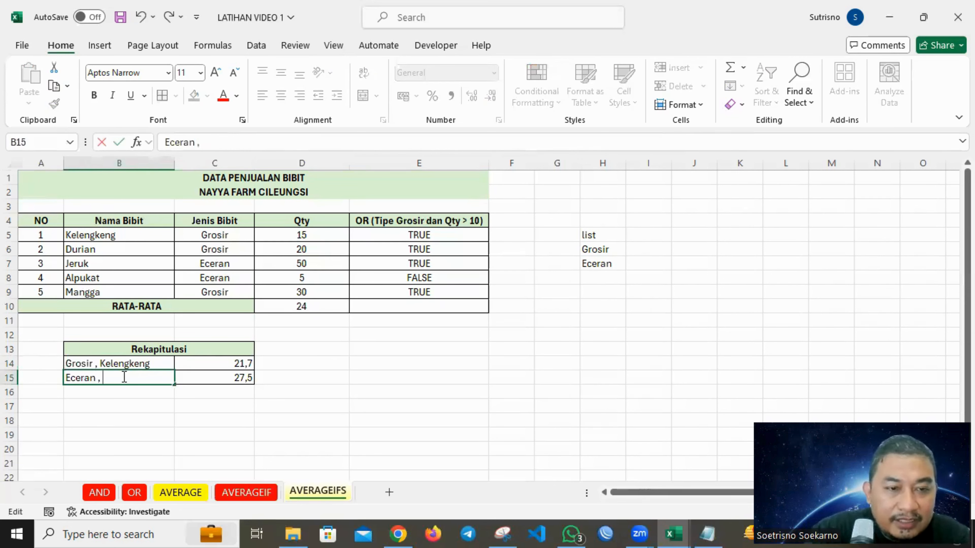
text(, Kelengk)
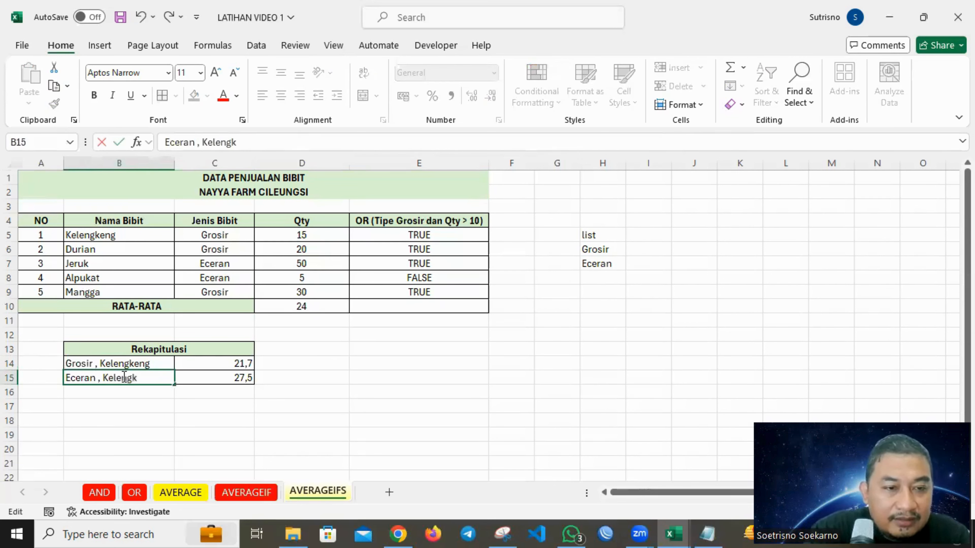
text(eng)
key(Return)
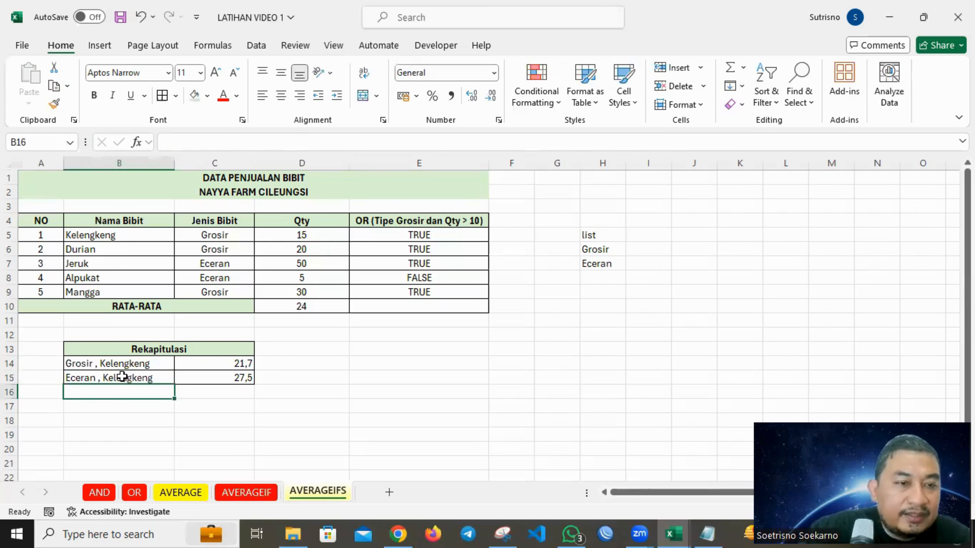
Copy Kelengkeng from B5 into B6:B9 of the Nama Bibit column, and set B7 to Durian
click(135, 239)
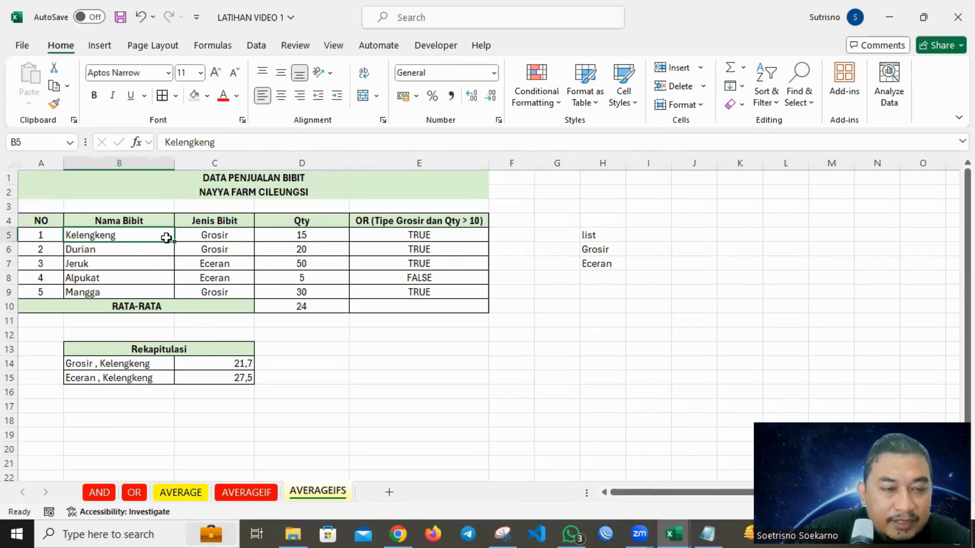
key(ctrl+c)
drag(123, 251, 119, 295)
key(ctrl+v)
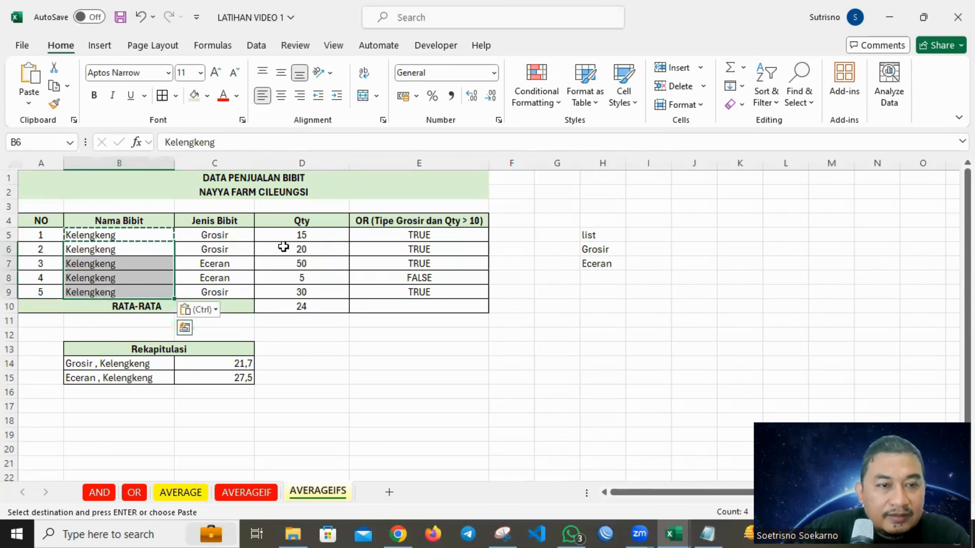
click(122, 264)
text(Durian)
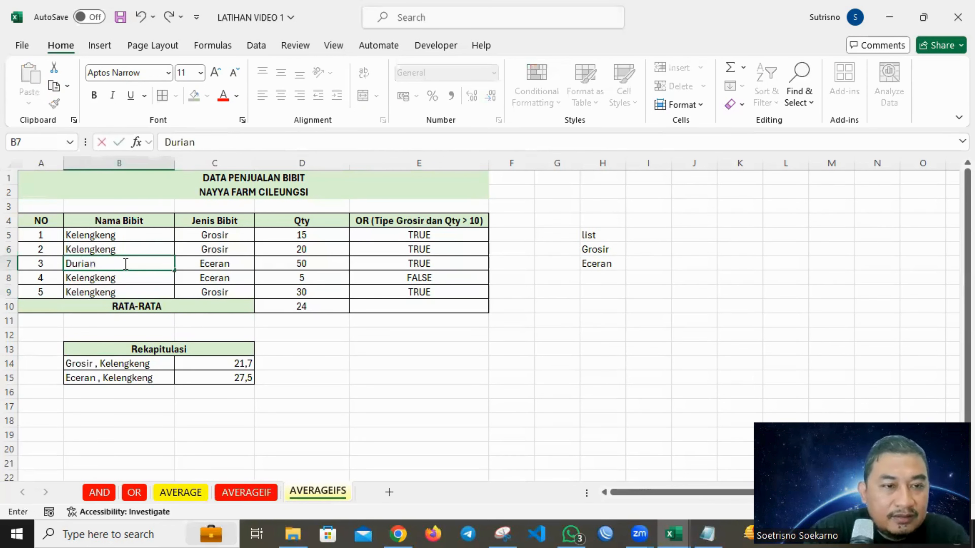
key(Return)
drag(417, 370, 363, 388)
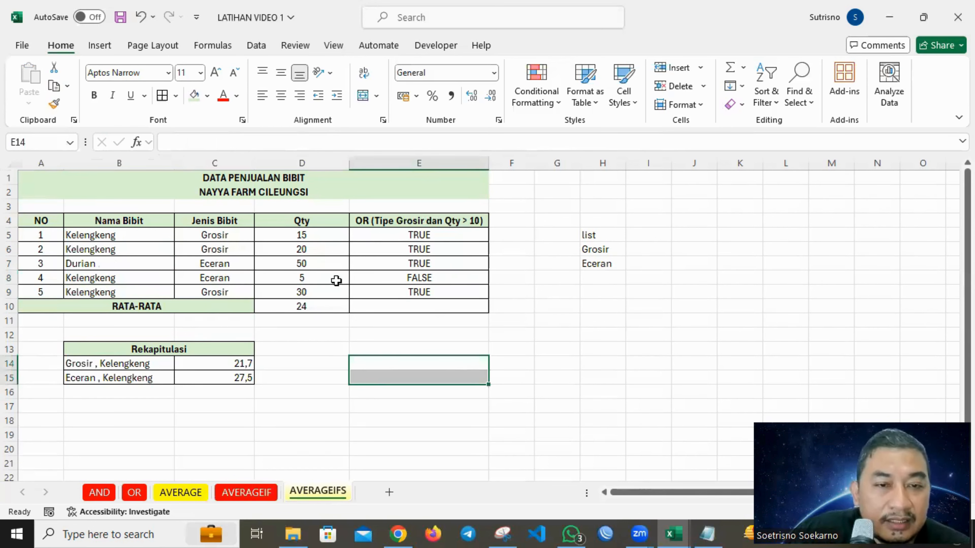
Delete column E, the OR (Tipe Grosir dan Qty > 10) column, from the AVERAGEIFS sheet
click(403, 164)
right_click(415, 163)
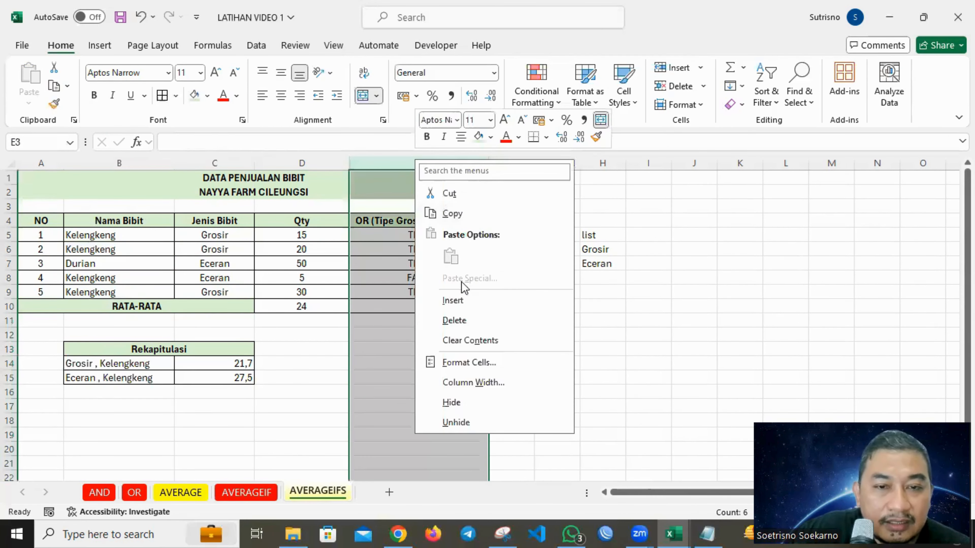
click(461, 325)
click(645, 348)
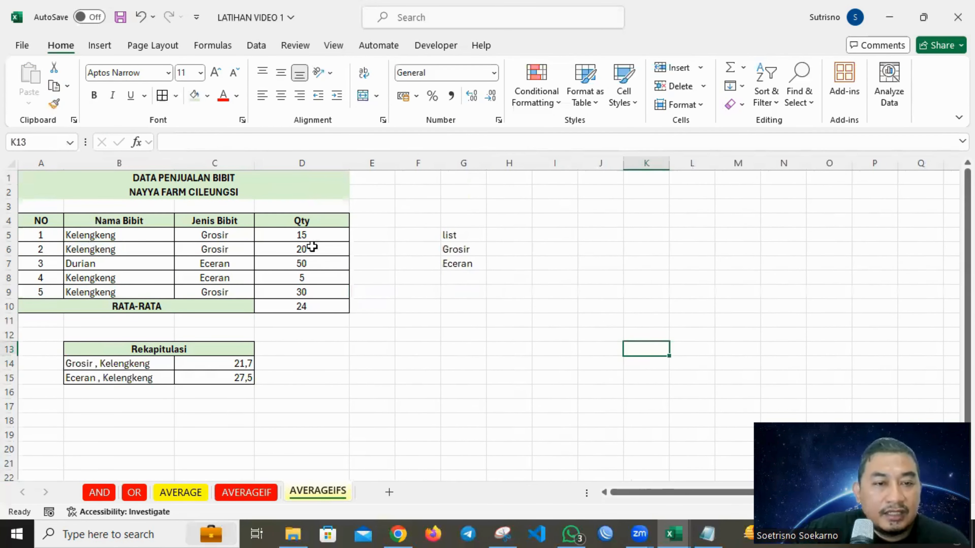
Clear the old results from C14:C15 and start an AVERAGEIFS formula in C14 with the Qty range D5:D9 as average range
click(138, 363)
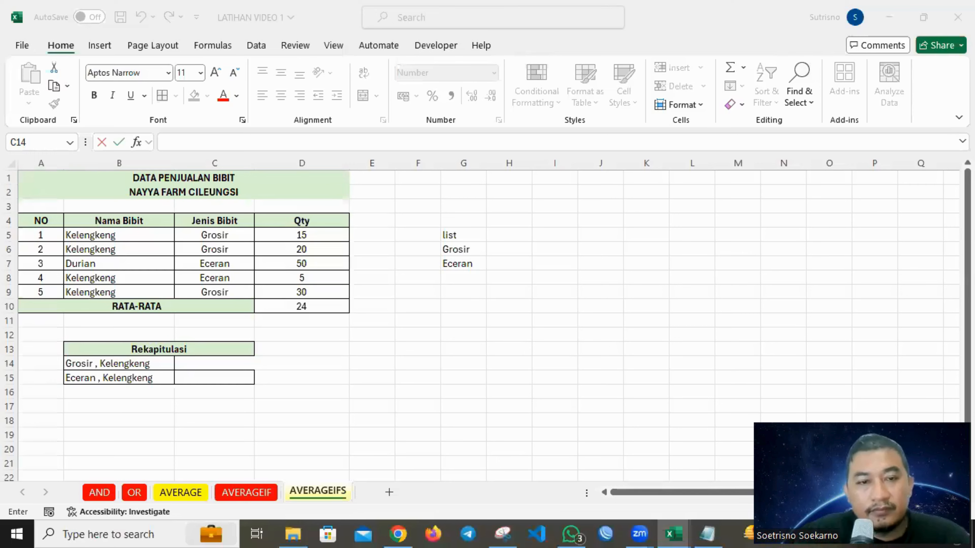
click(351, 331)
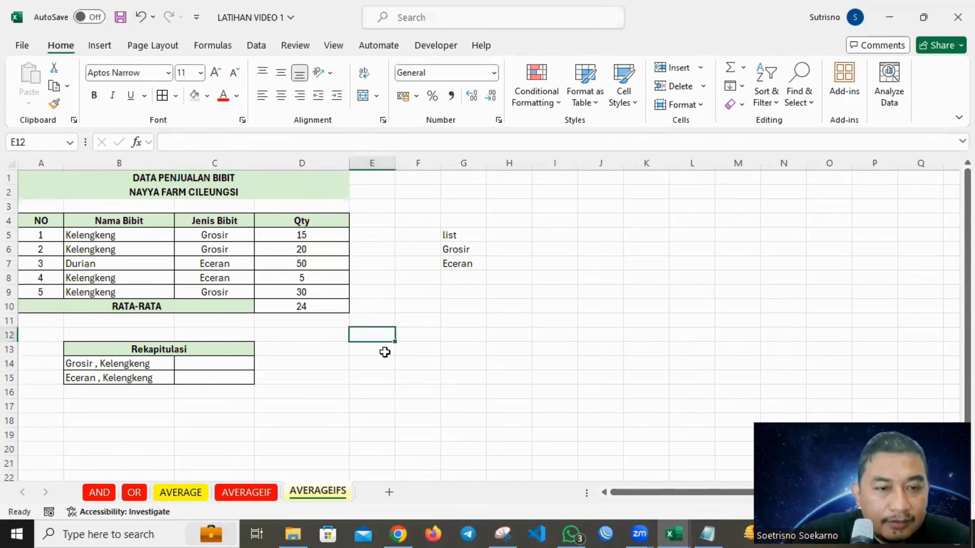
click(225, 361)
text(=)
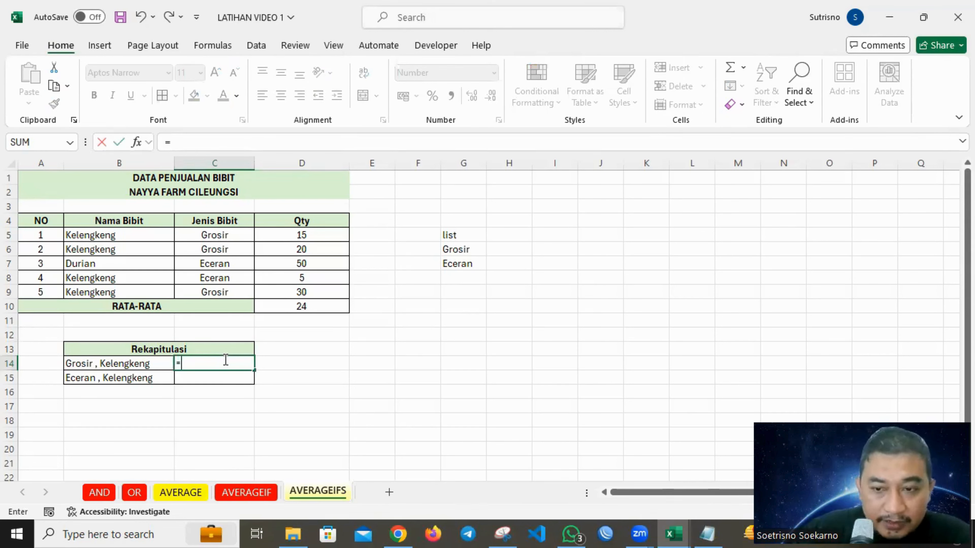
text(aver)
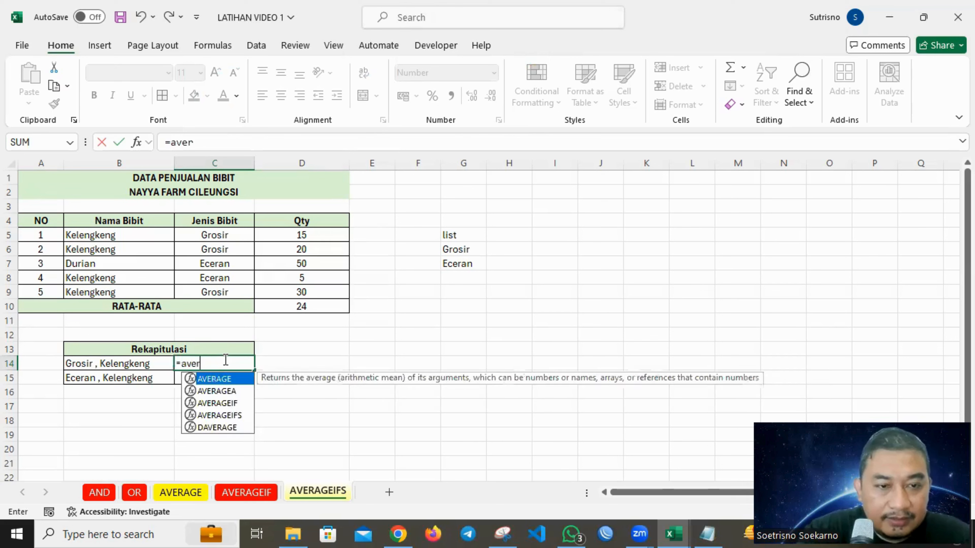
text(aget)
key(BackSpace)
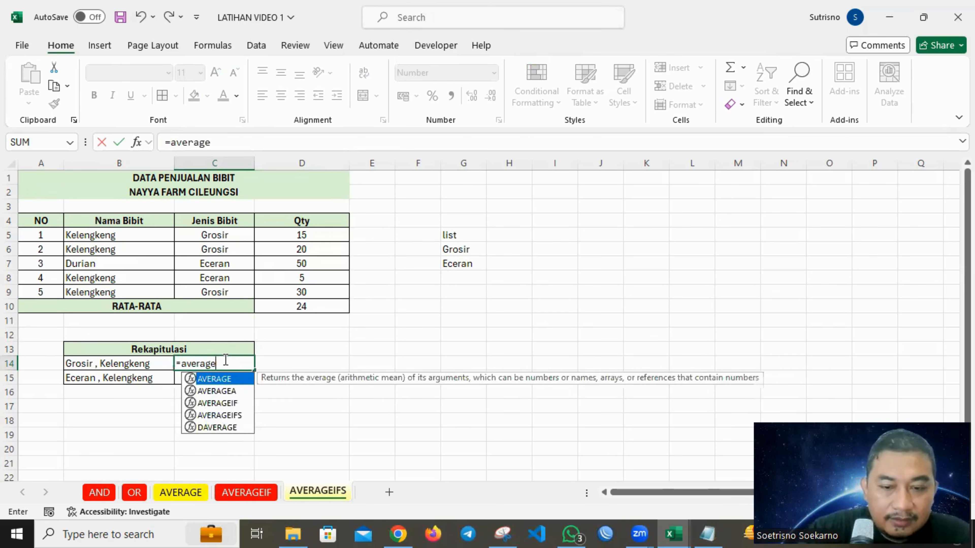
text(ifs()
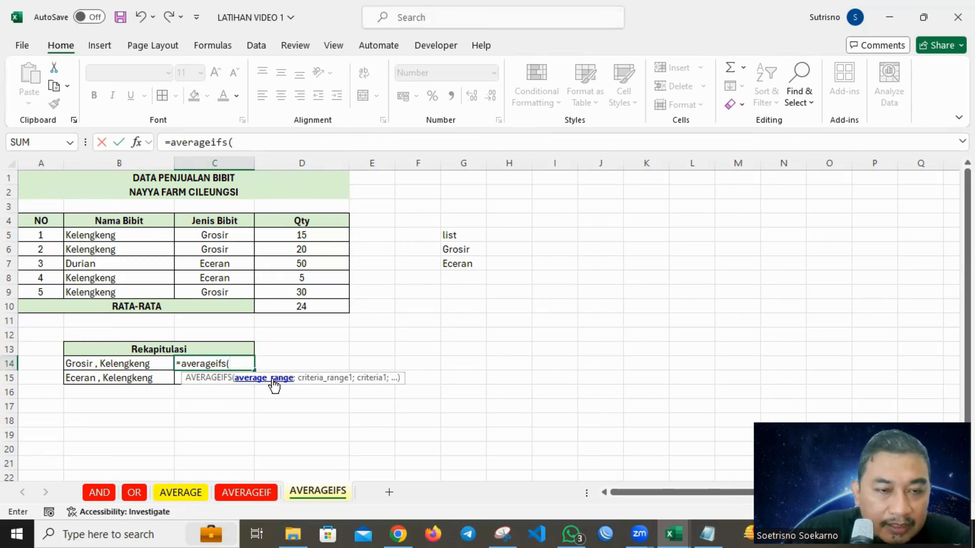
drag(321, 235, 313, 289)
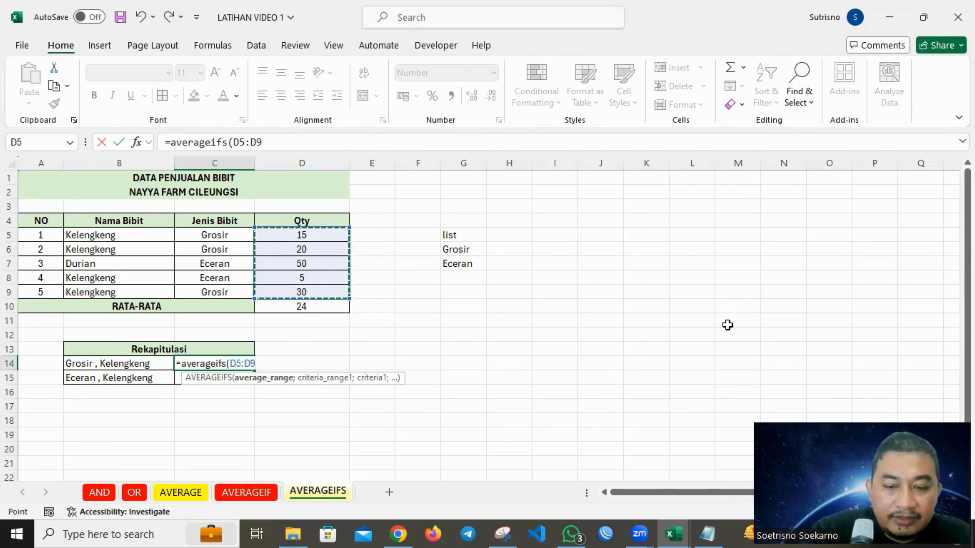
text(;)
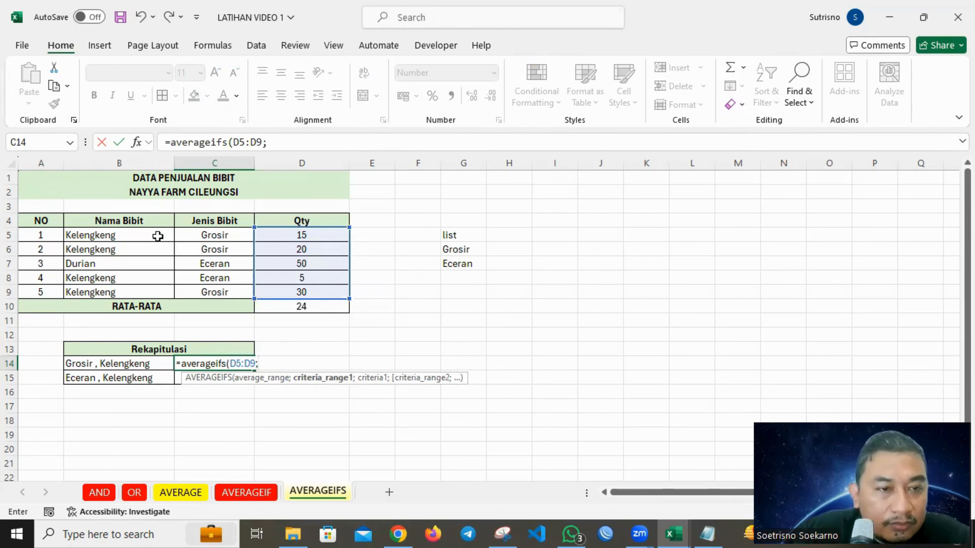
Complete the C14 formula with criteria range B5:B9 matching "Kelengkeng" and C5:C9 matching "Grosir"
drag(155, 236, 145, 291)
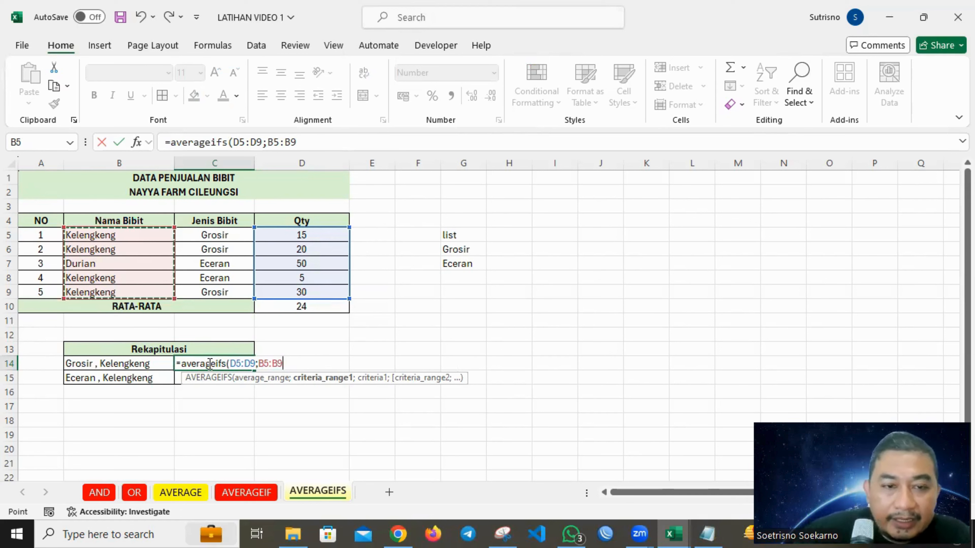
text(;"K)
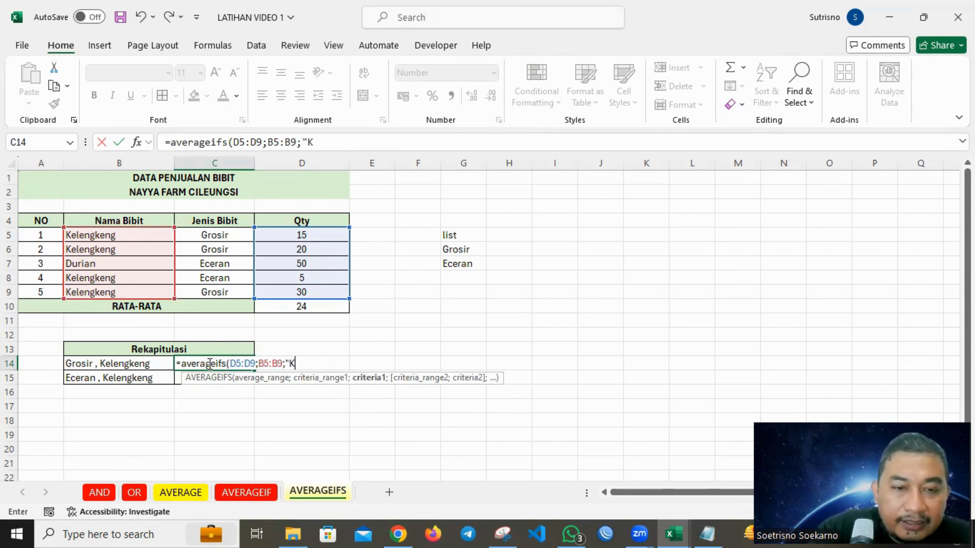
text(elengkeng")
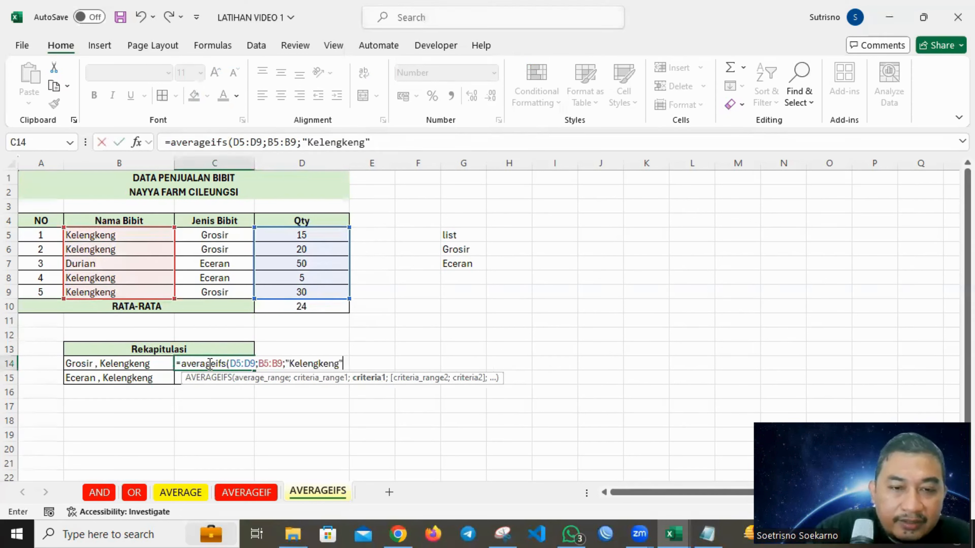
text(;)
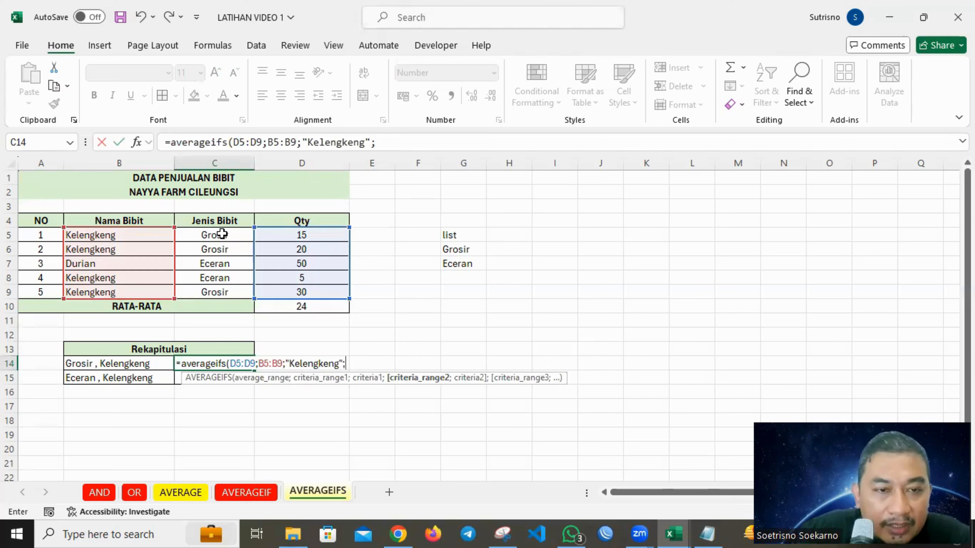
drag(222, 234, 219, 295)
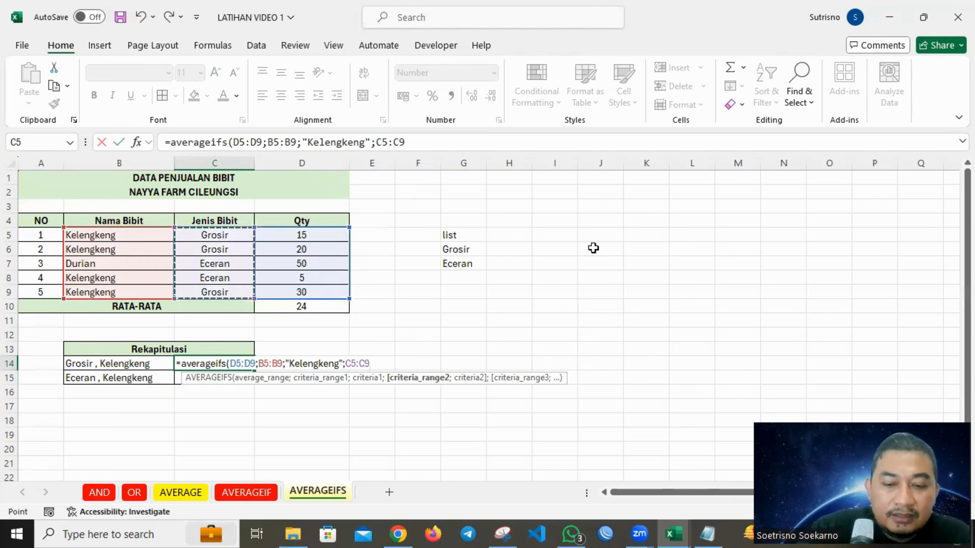
text(;)
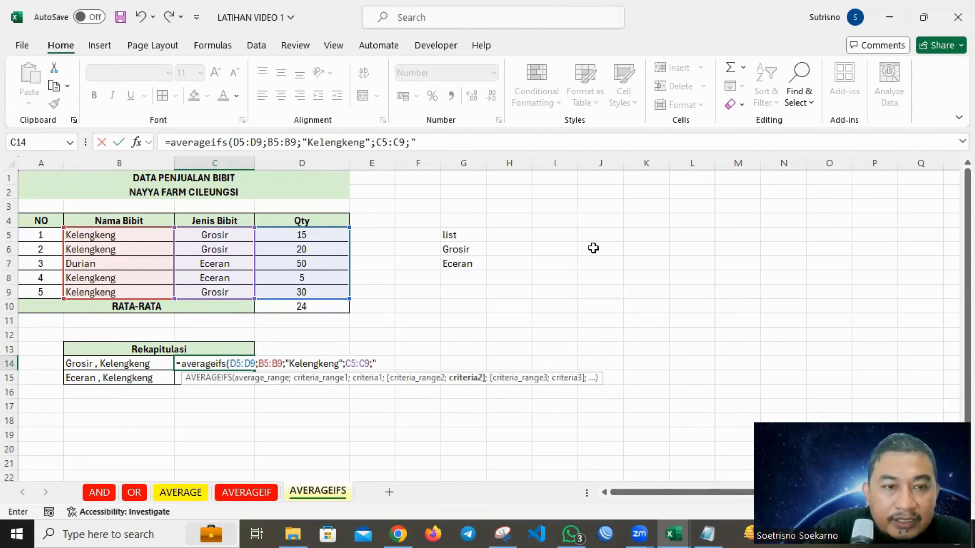
text(ros)
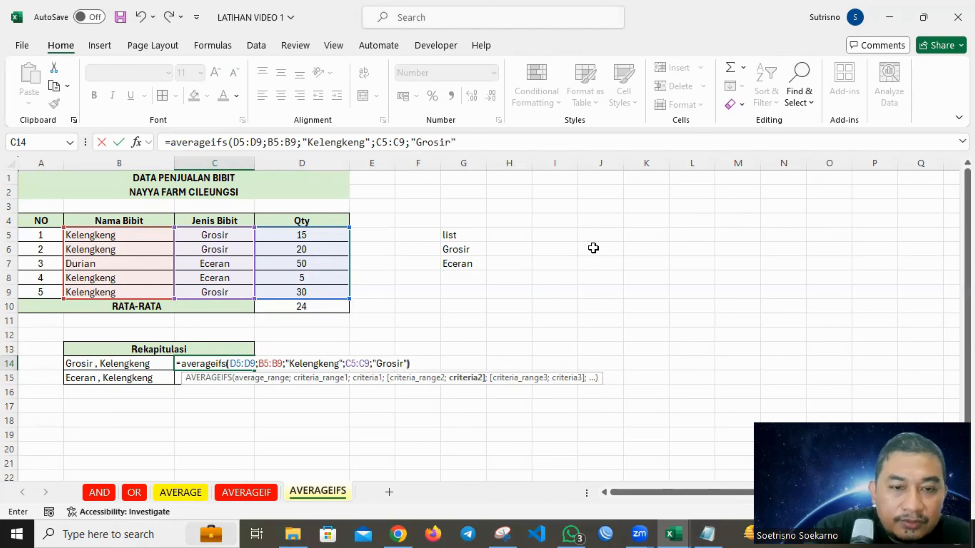
text(ir"))
key(Return)
click(213, 362)
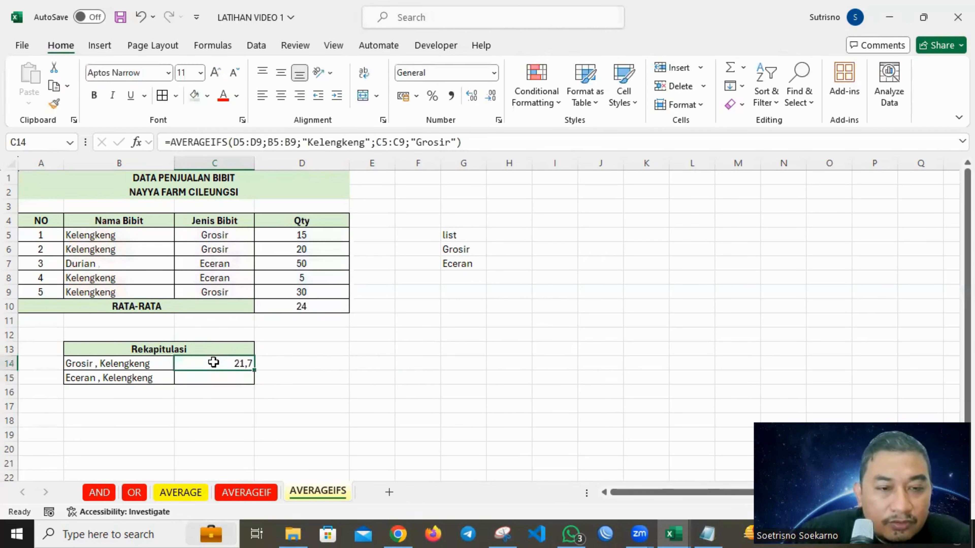
Check the Kelengkeng and Grosir source entries and review the AVERAGEIFS formula in C14
click(120, 235)
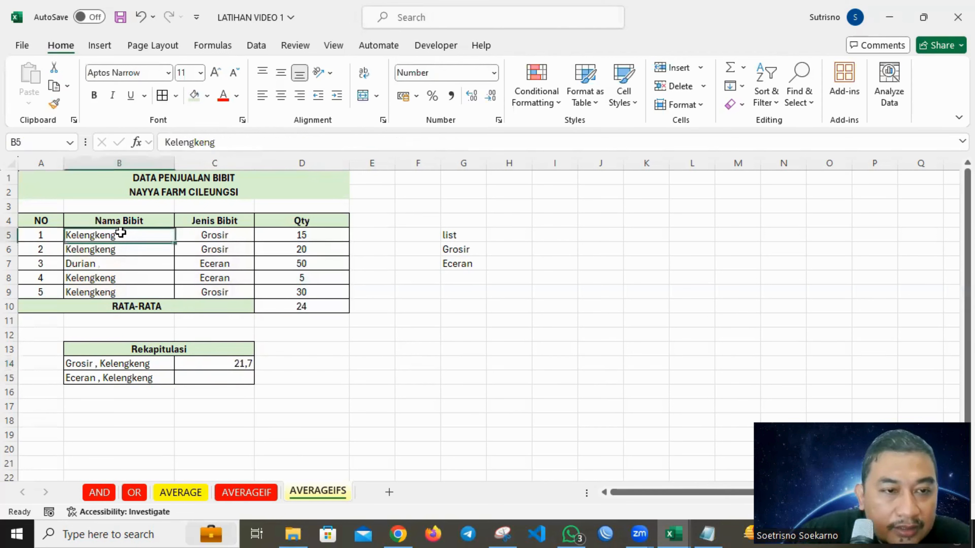
click(126, 249)
click(217, 235)
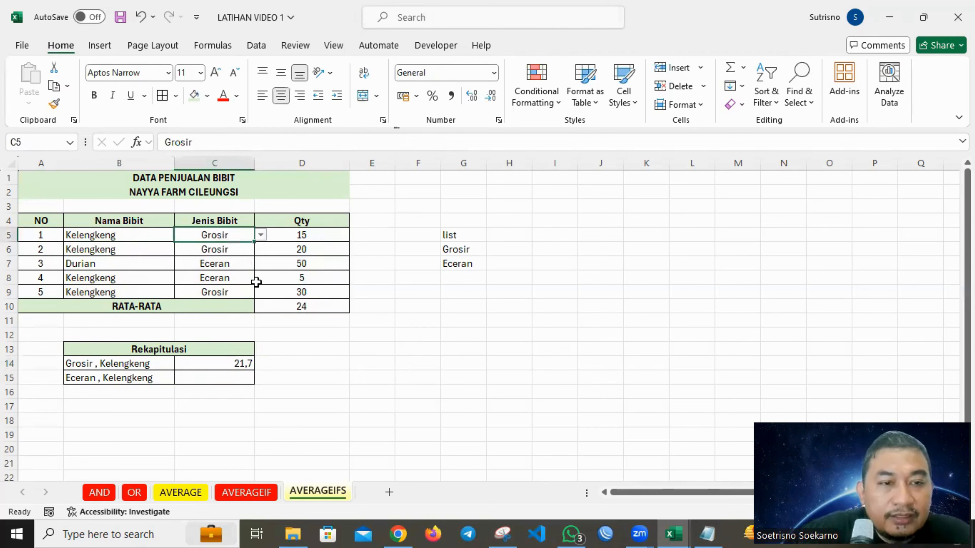
click(228, 375)
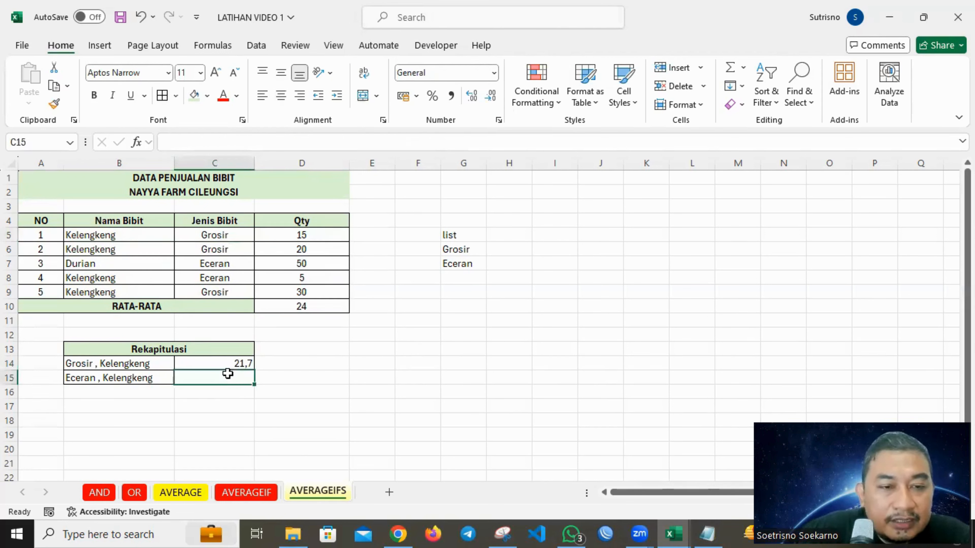
click(239, 363)
triple_click(491, 140)
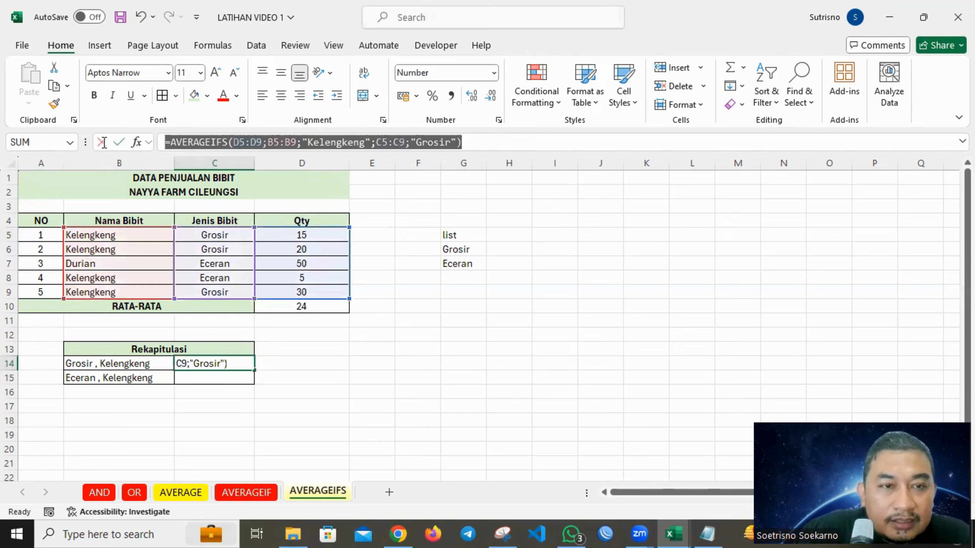
key(Return)
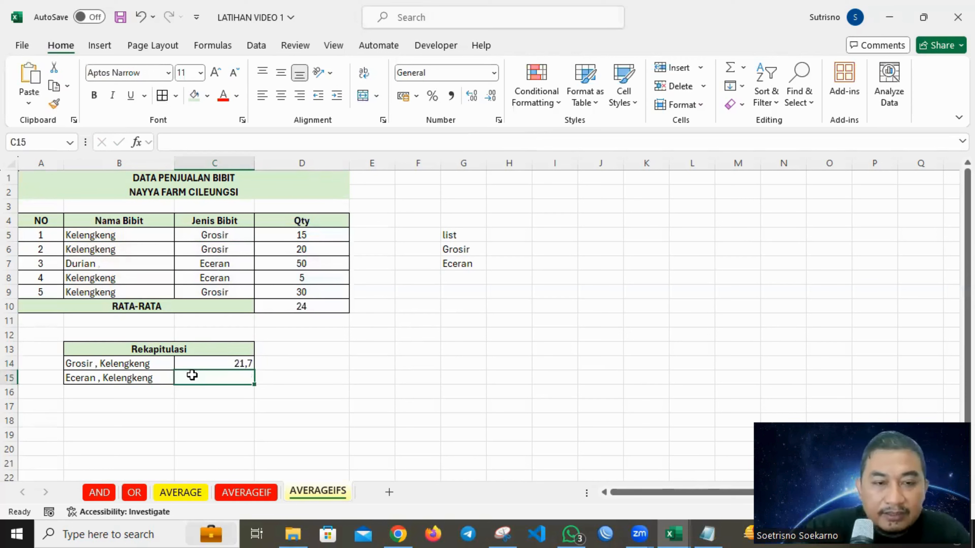
Start an AVERAGEIFS formula in C15 with average range D5:D9 and criteria range B5:B9 matching "Kelengkeng"
text(=avera)
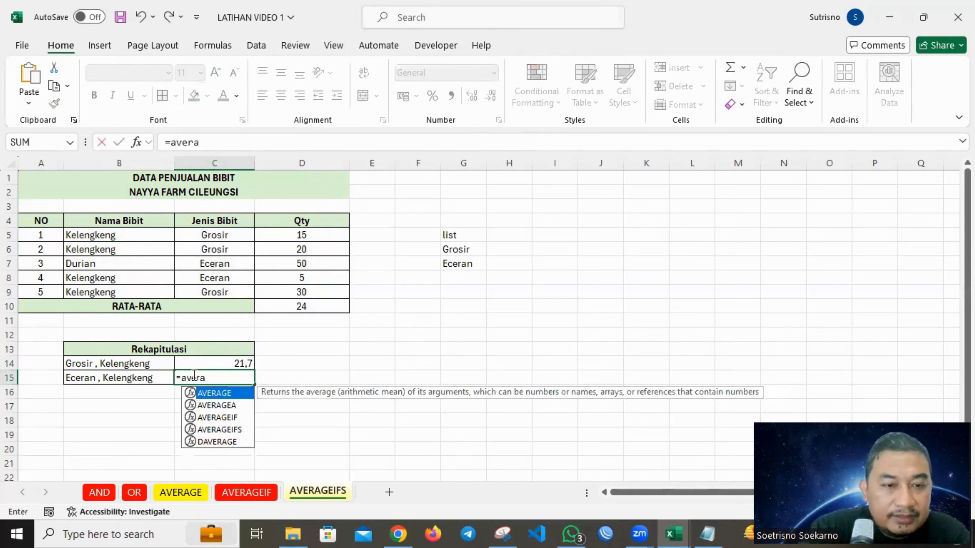
double_click(225, 430)
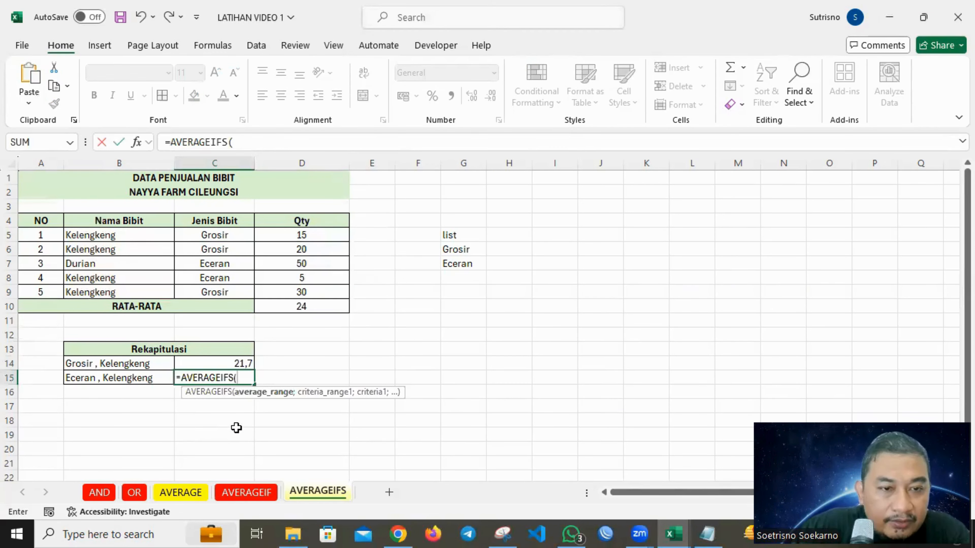
drag(325, 235, 316, 284)
text(;)
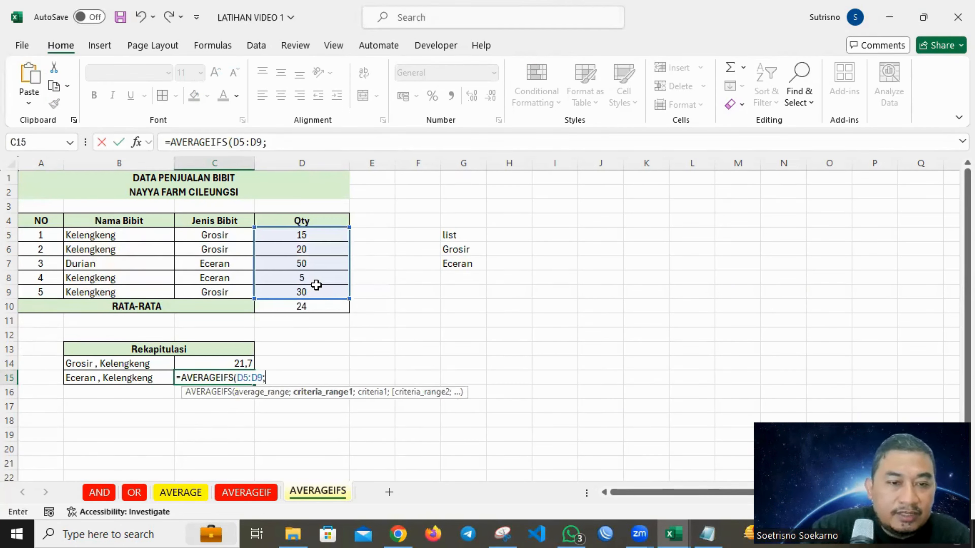
drag(135, 235, 128, 290)
text(;)
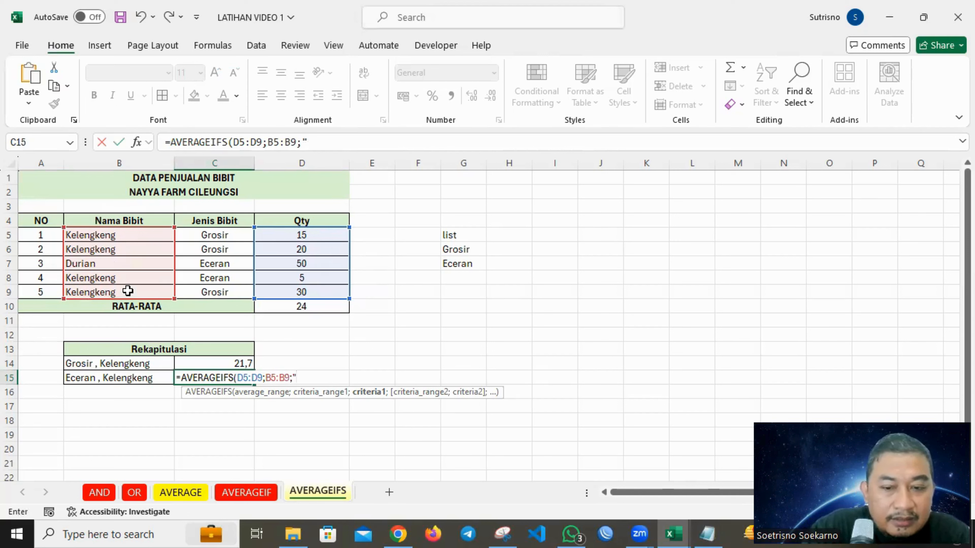
text("Kelengkeng)
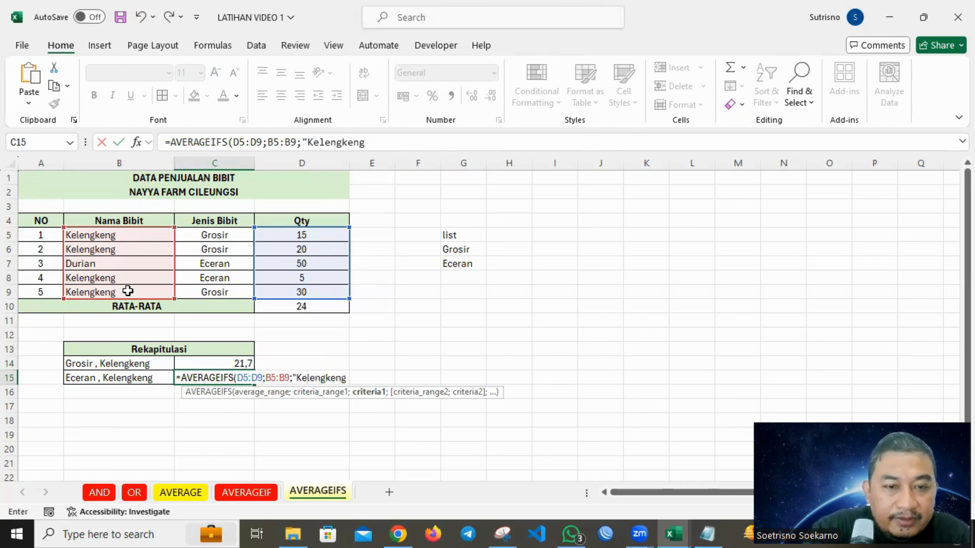
text(";)
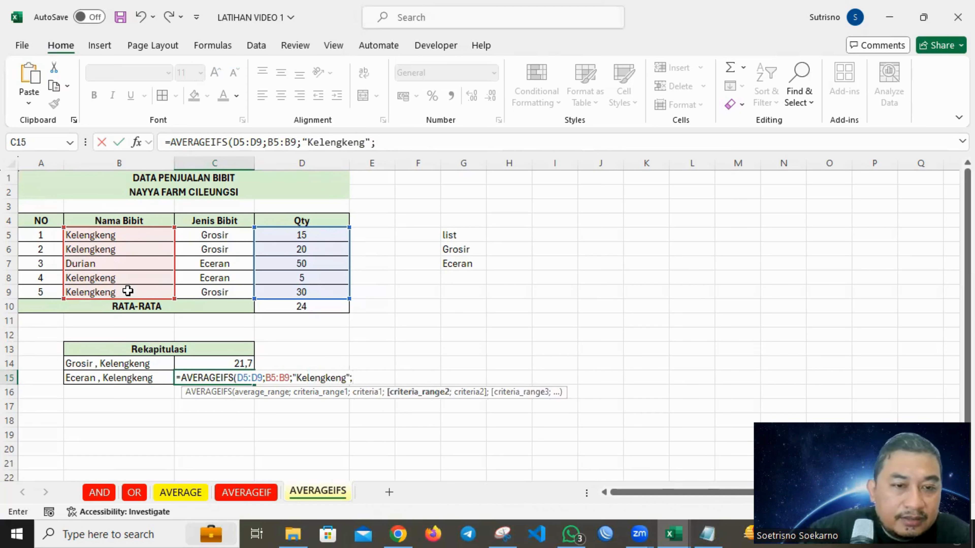
Complete the C15 formula with the second criteria range C5:C9 matching "Eceran"
drag(207, 235, 201, 289)
text(;"Grosir)
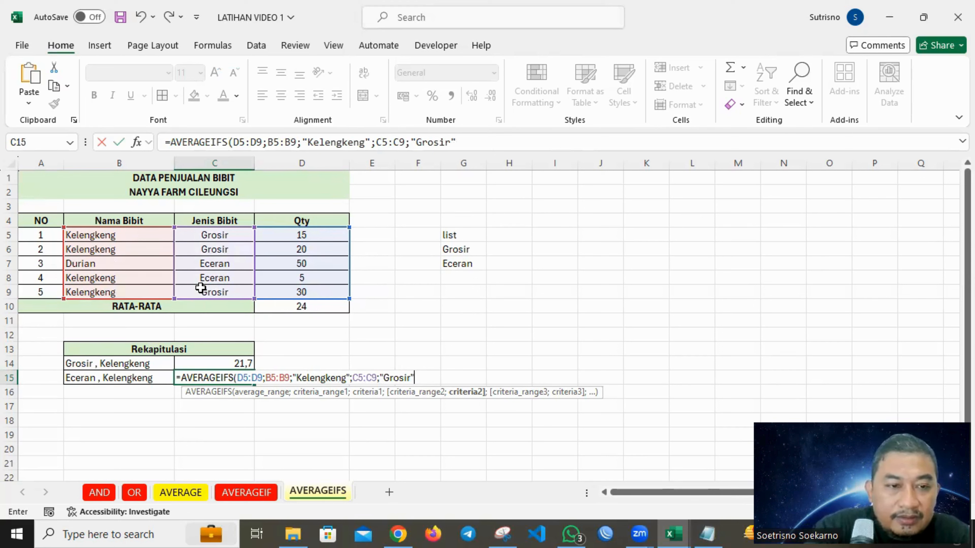
key(BackSpace)
key(BackSpace)
key(BackSpace)
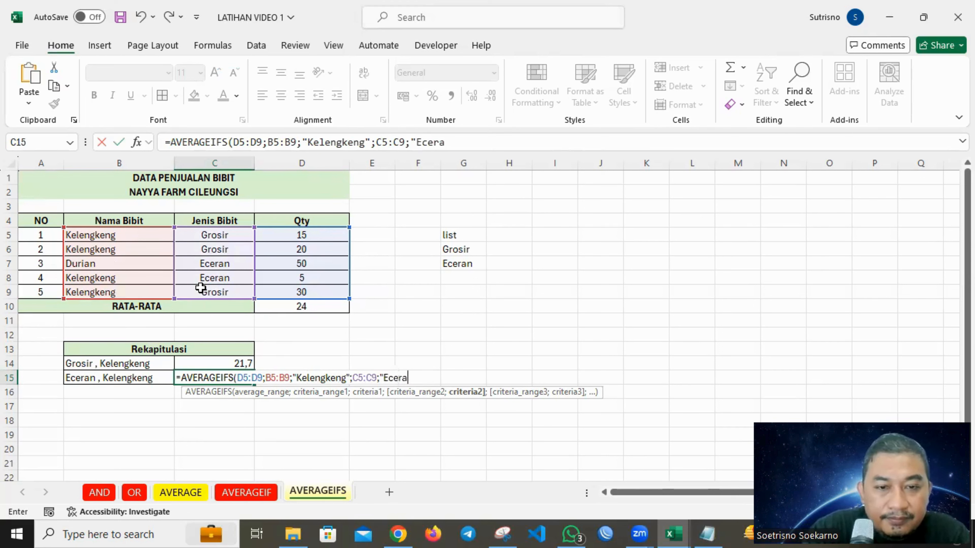
text())
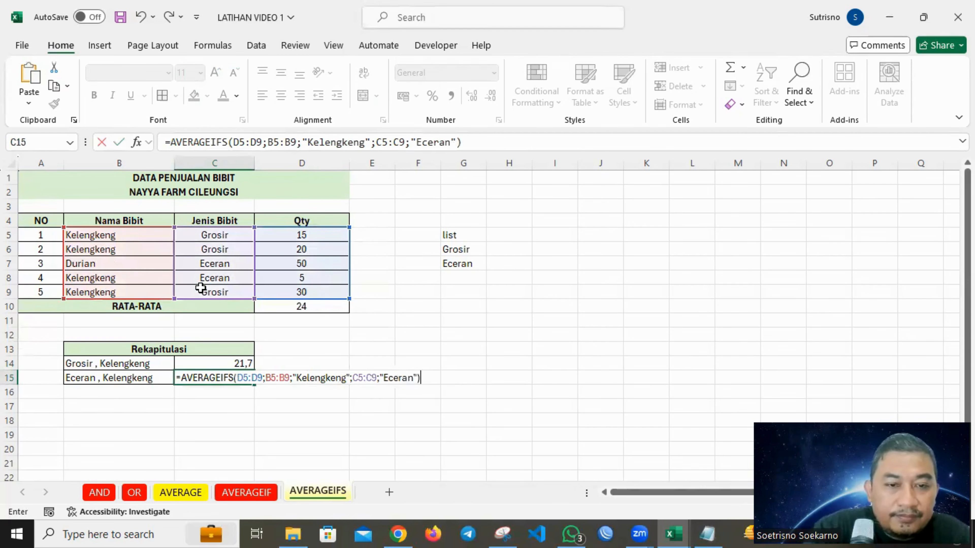
key(Return)
click(222, 380)
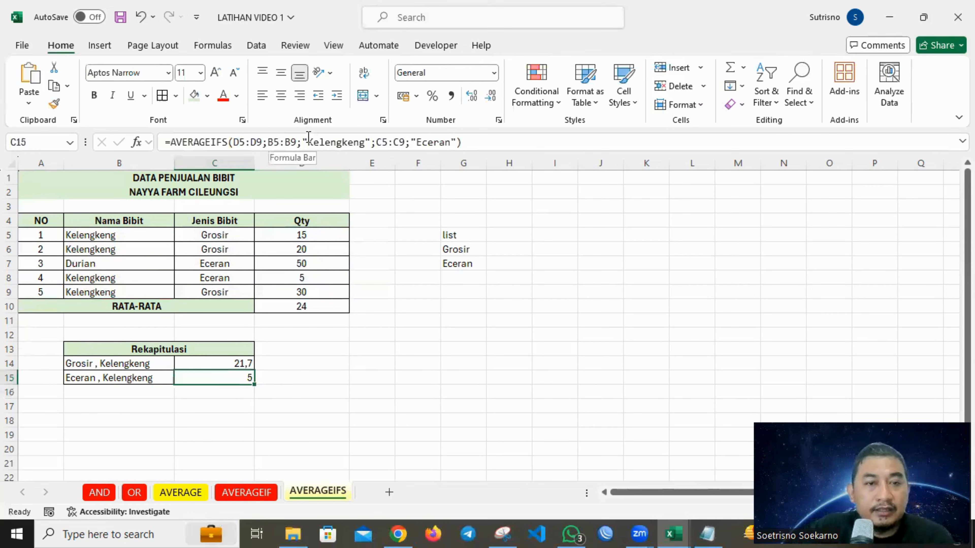
Open the AND worksheet to review its exercise
click(459, 297)
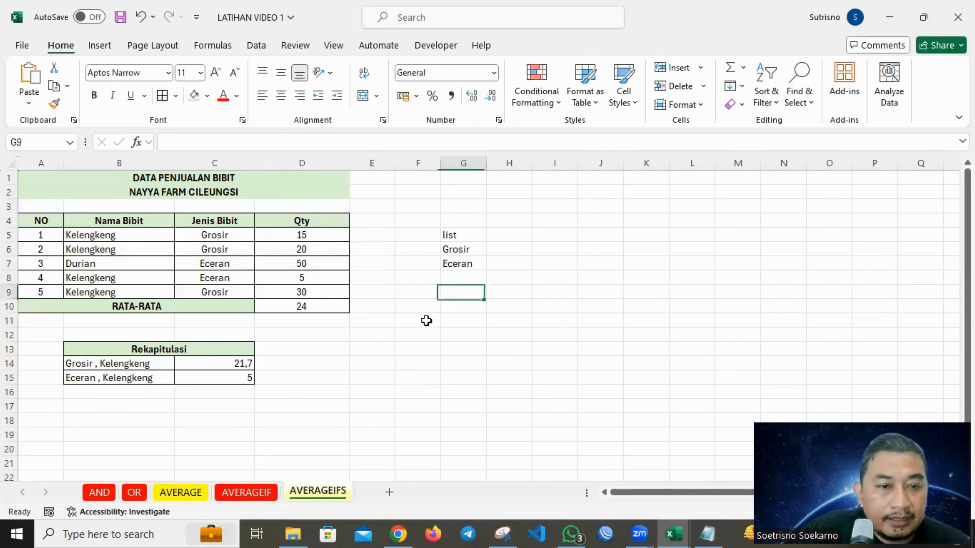
click(100, 493)
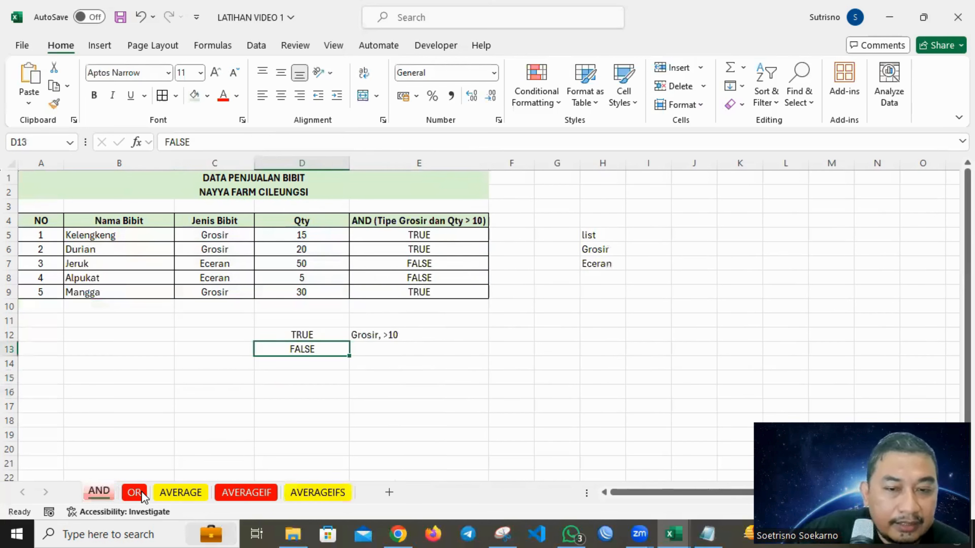